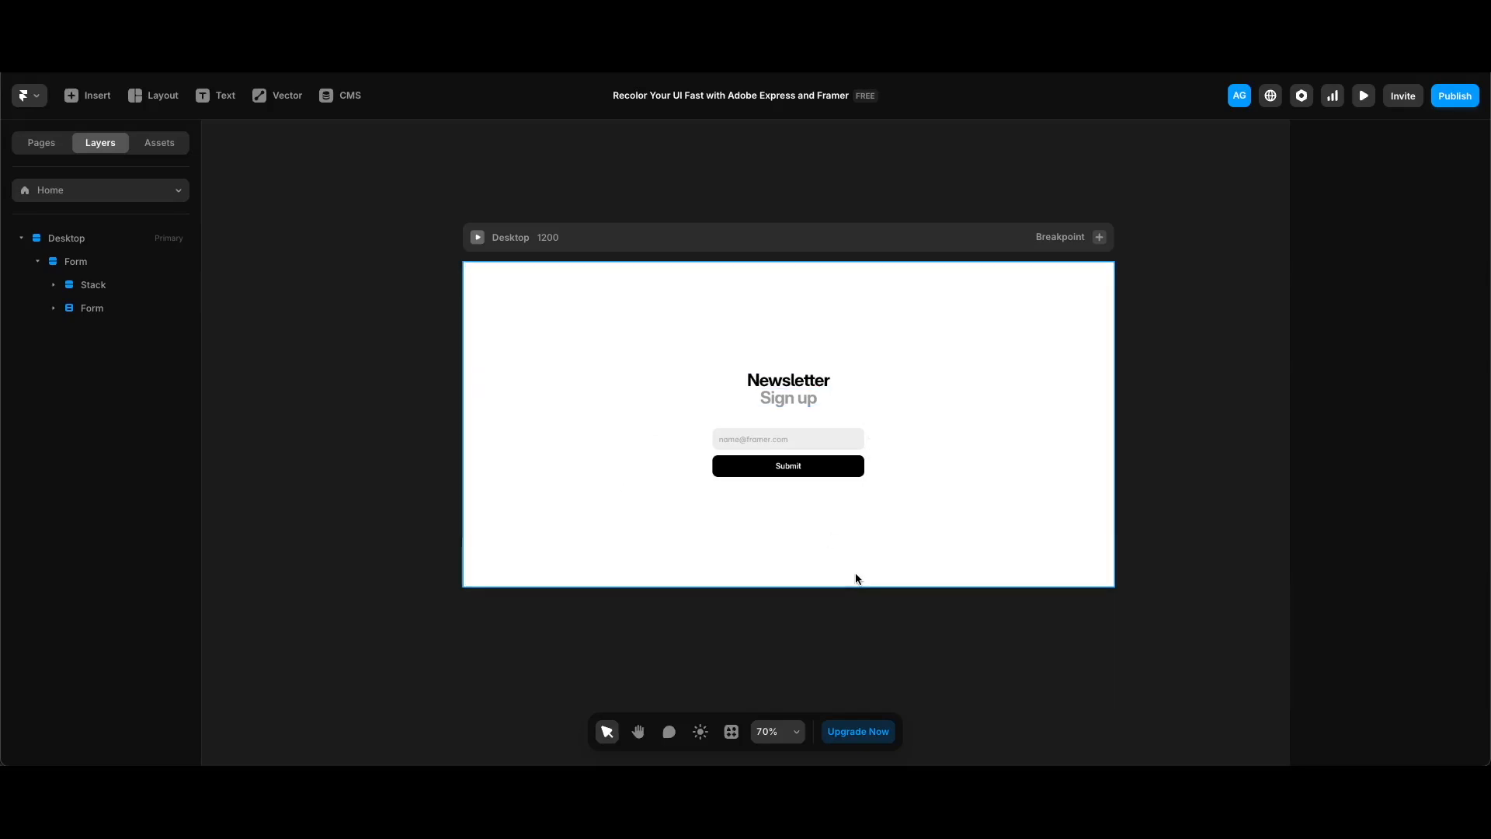
{"action": "left_click", "coordinate": [95, 94]}
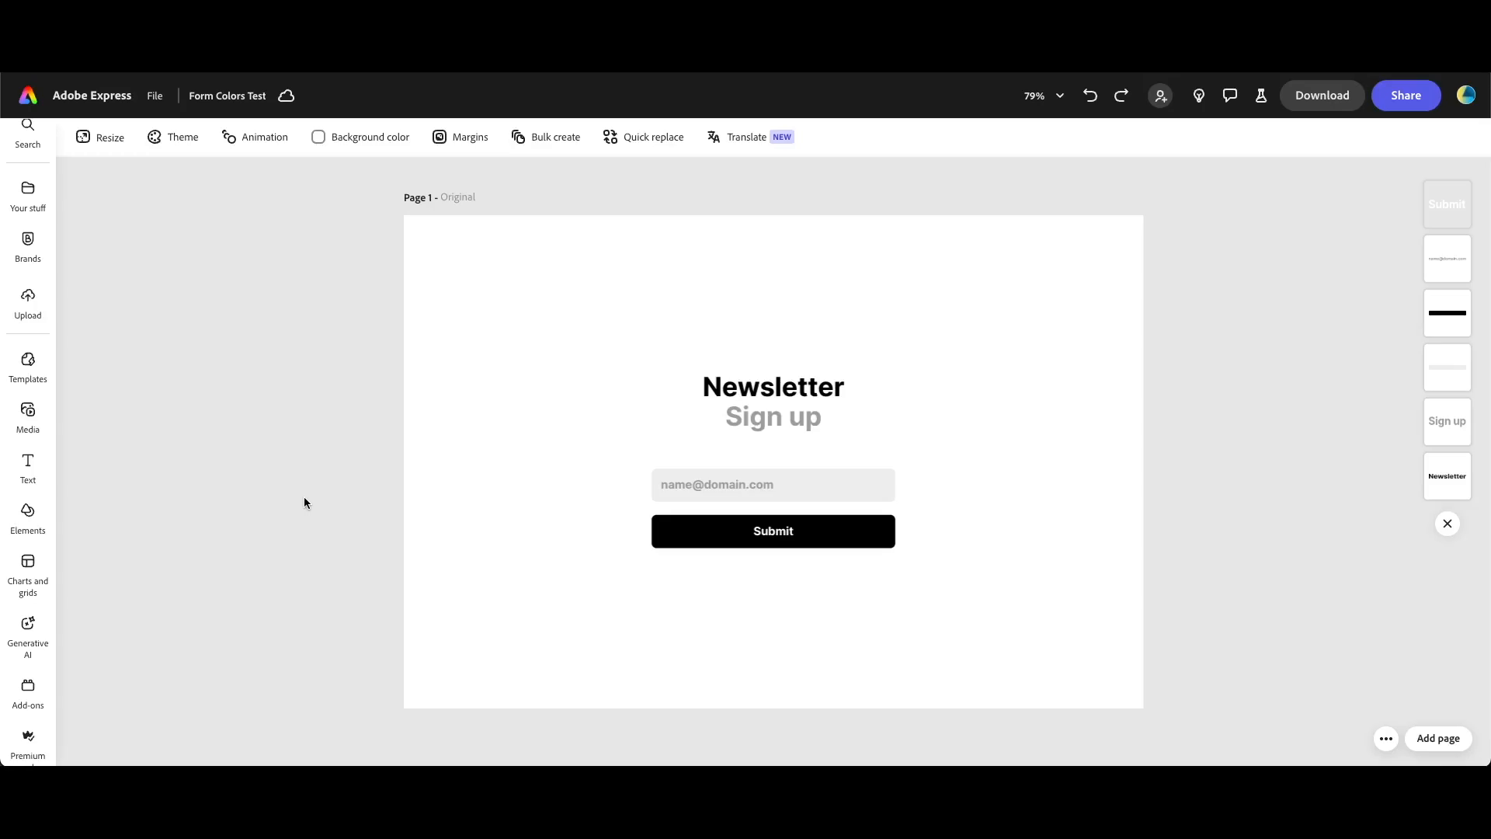
Add a new text box to the newsletter form page.
{"action": "left_click", "coordinate": [29, 468]}
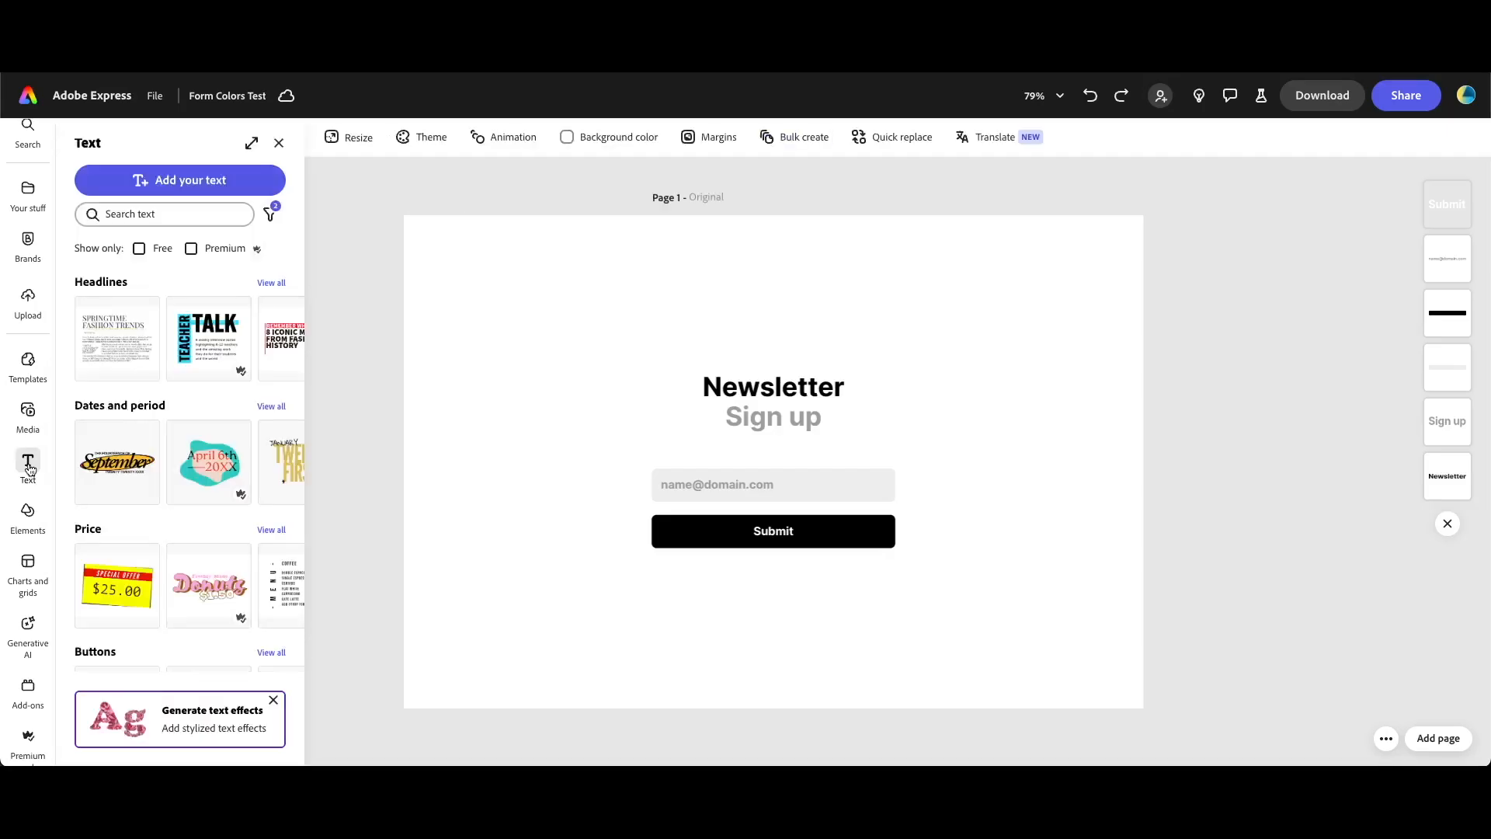
{"action": "left_click", "coordinate": [171, 180]}
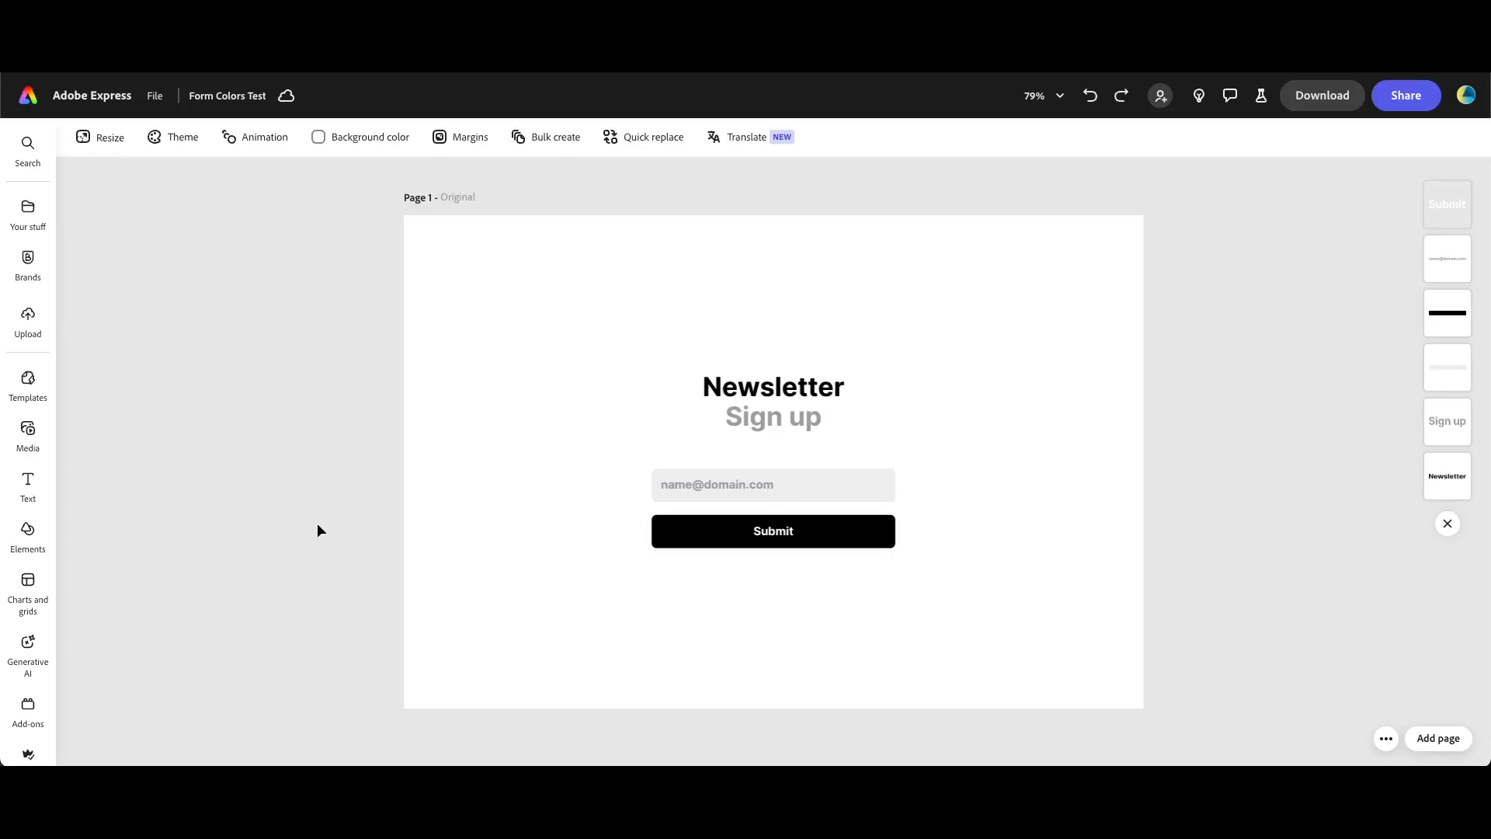
Insert a rounded rectangle from the Rectangles shapes and reduce its height to a flat, button-like bar.
{"action": "left_click", "coordinate": [27, 532]}
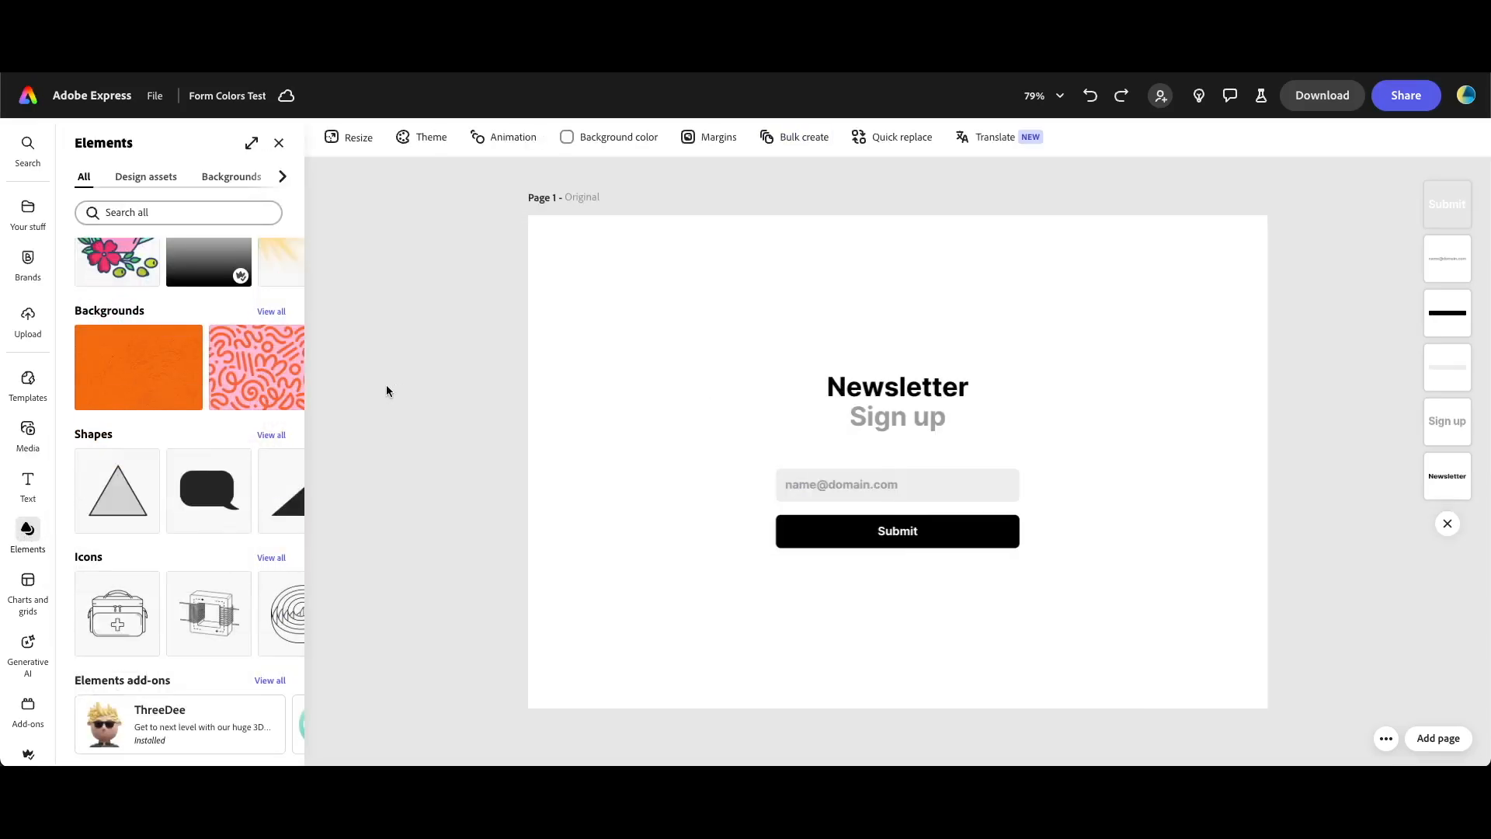
{"action": "left_click", "coordinate": [272, 436]}
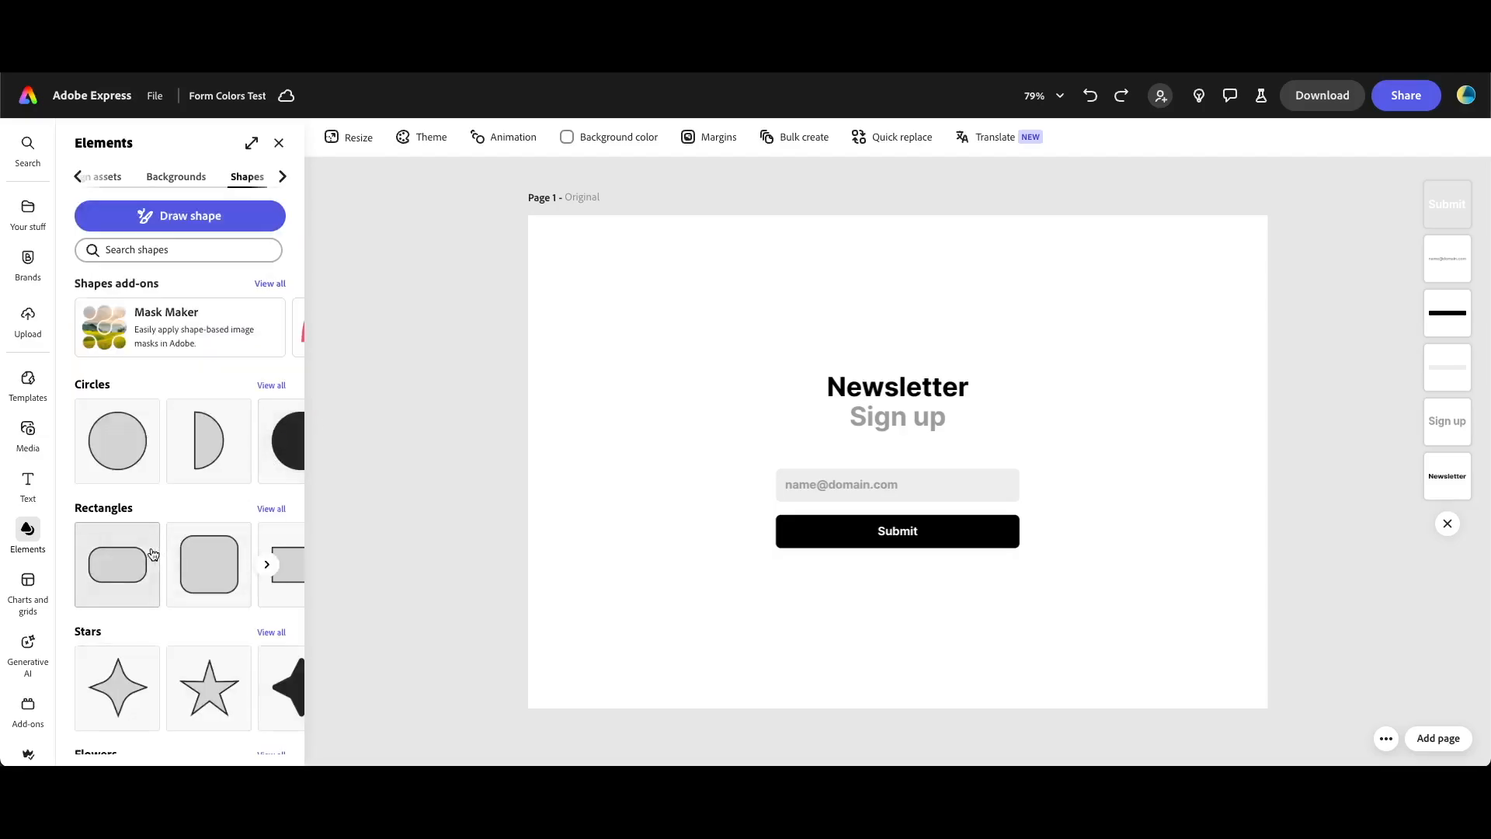
{"action": "left_click", "coordinate": [118, 564]}
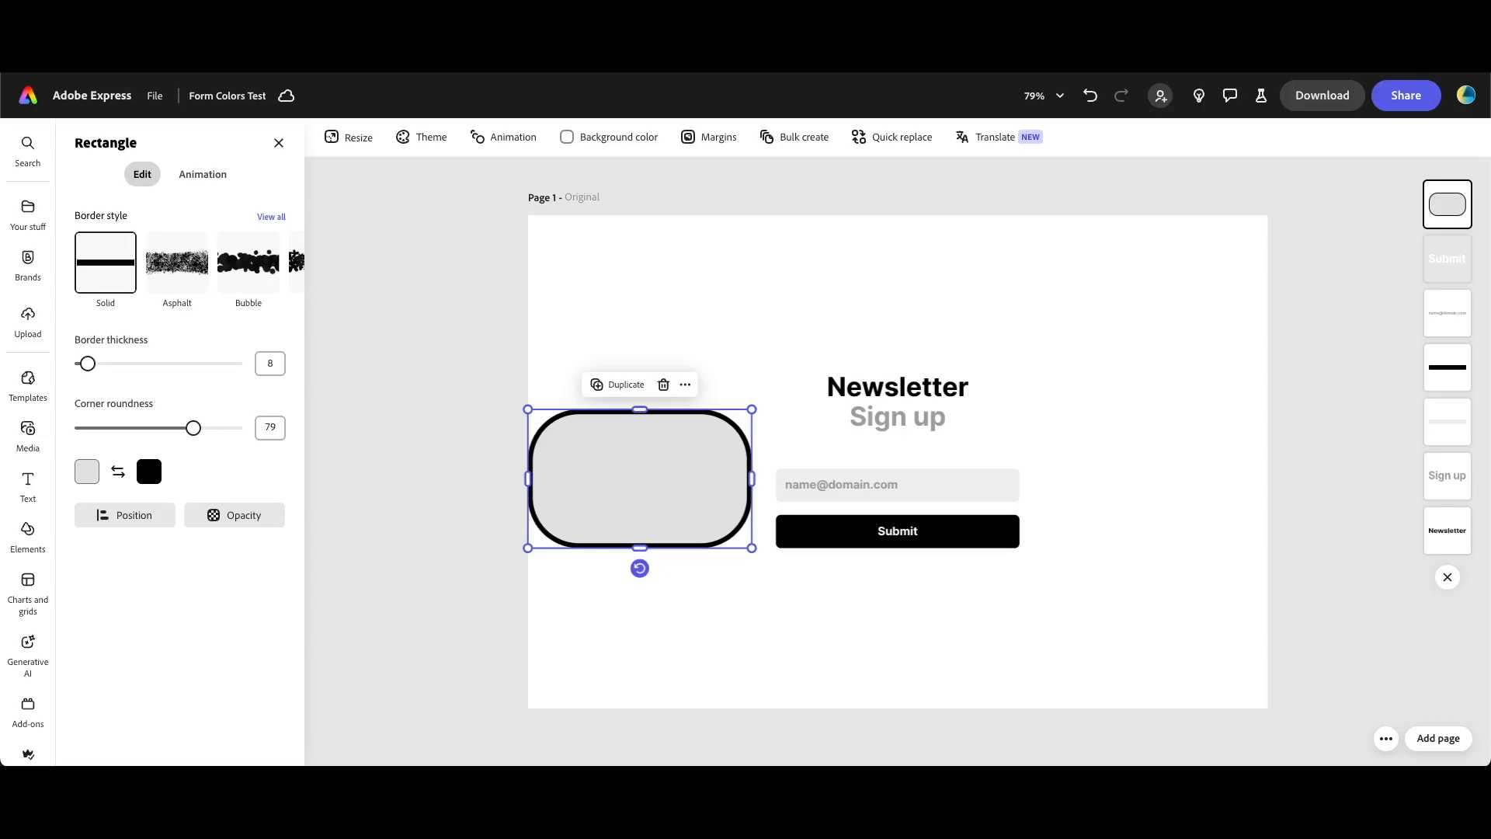
{"action": "left_click_drag", "start_coordinate": [661, 545], "coordinate": [670, 482]}
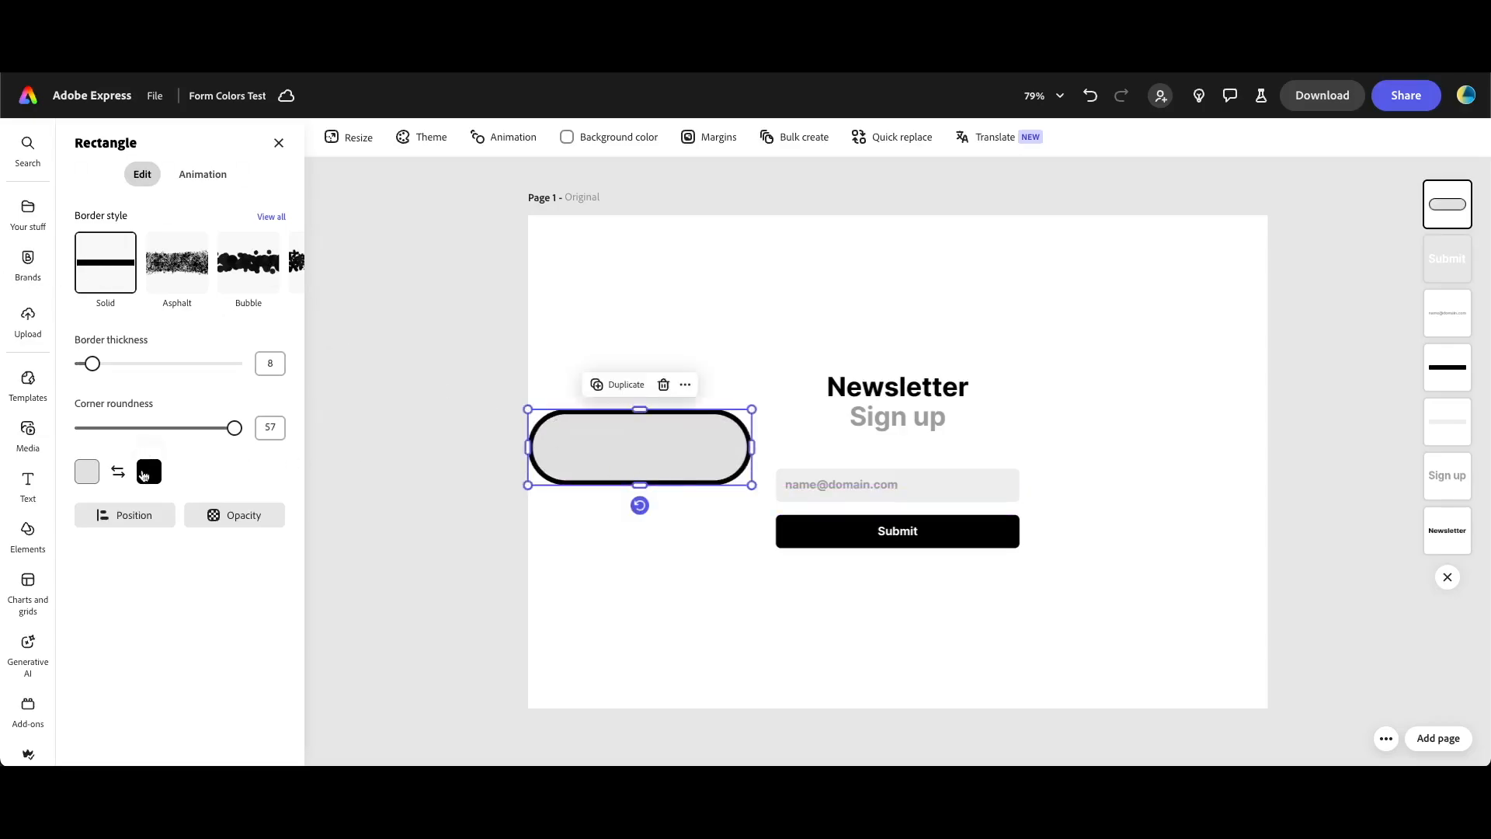
Remove the rectangle's border and reduce its corner roundness.
{"action": "left_click", "coordinate": [148, 471]}
{"action": "left_click", "coordinate": [259, 436]}
{"action": "left_click", "coordinate": [431, 294]}
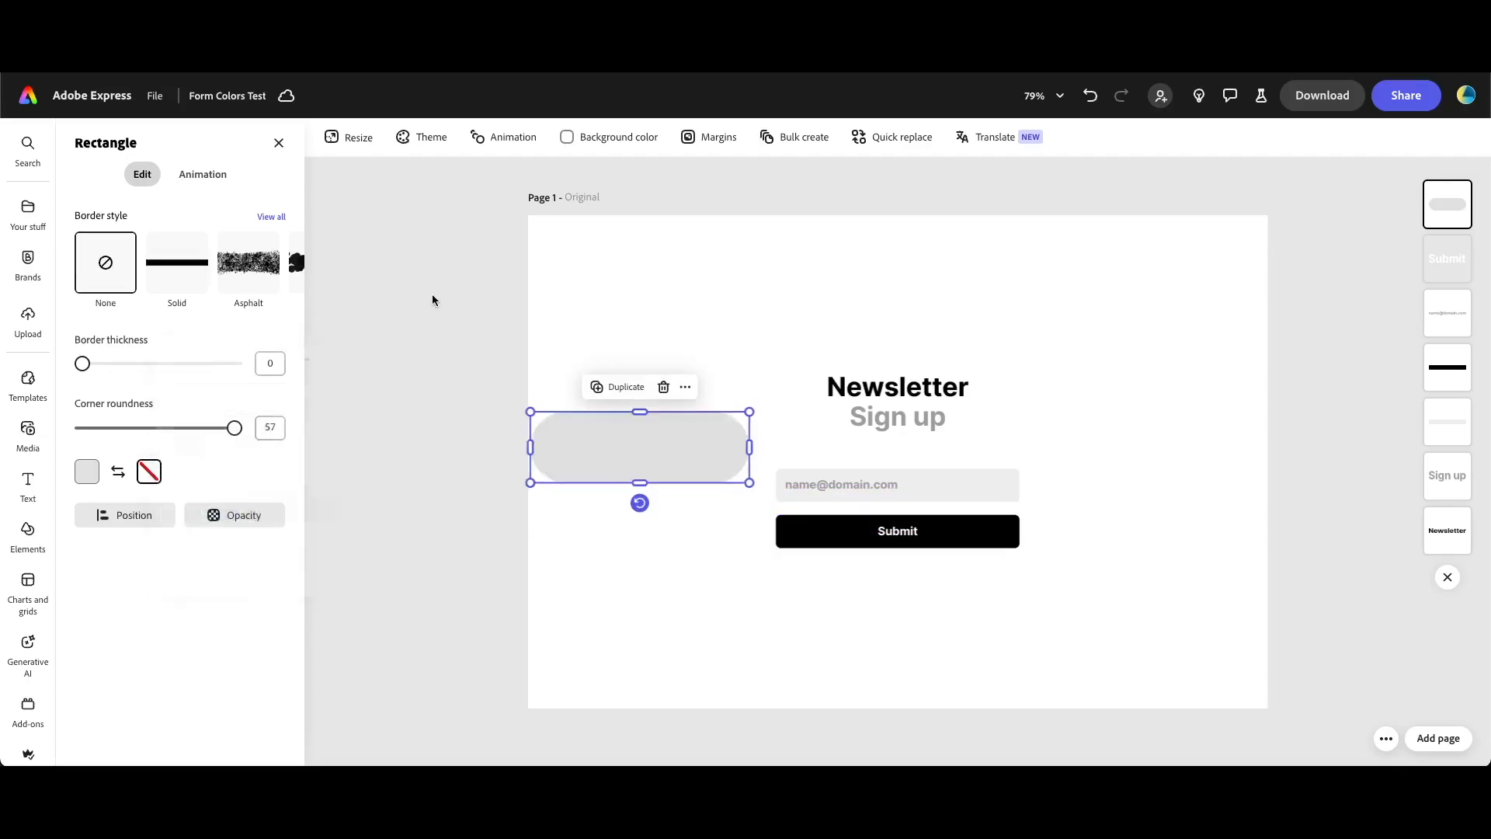
{"action": "left_click_drag", "start_coordinate": [234, 428], "coordinate": [173, 427]}
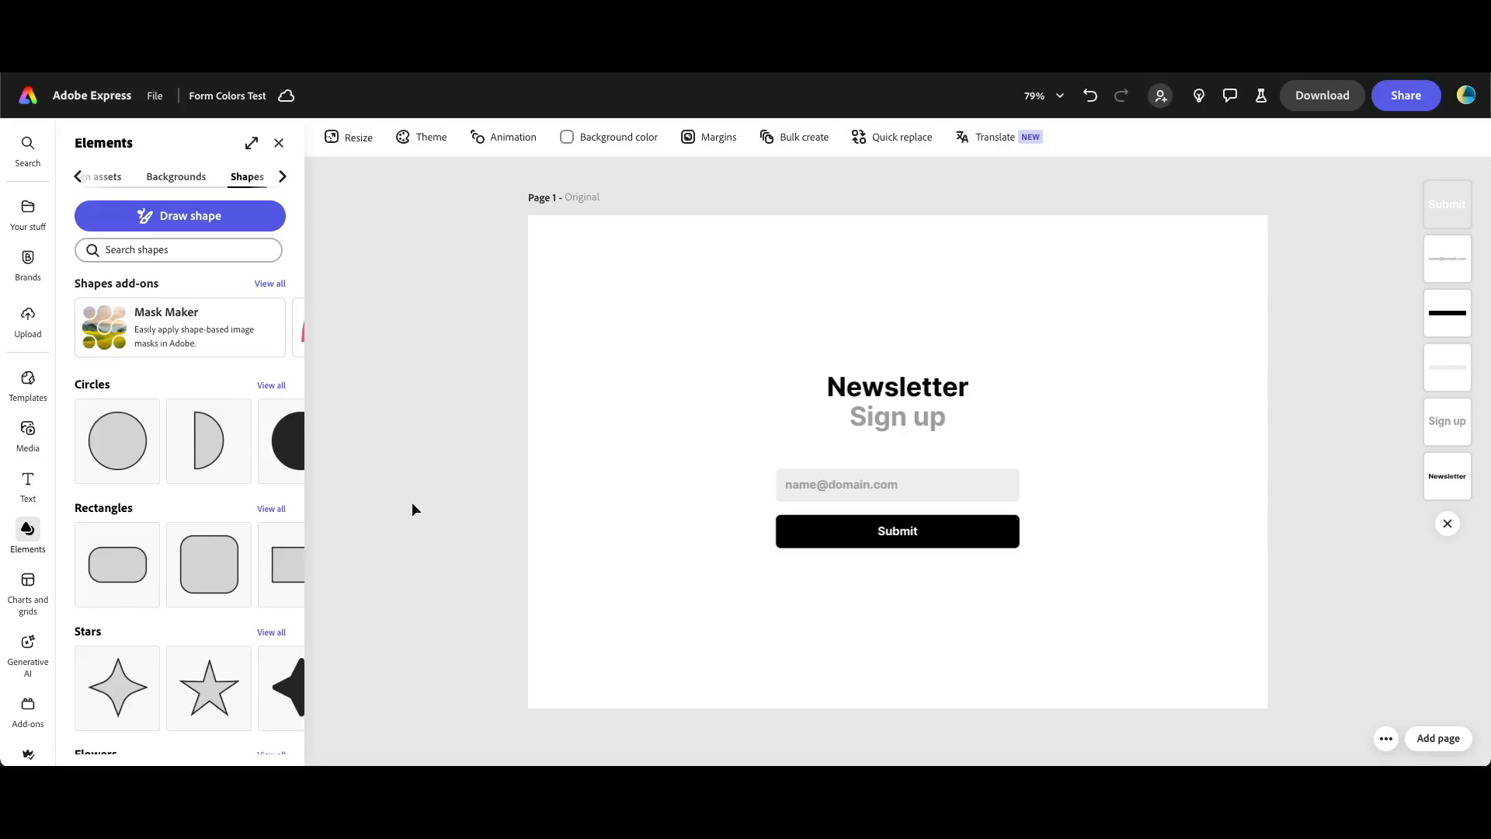
Duplicate the newsletter form page and title the copy "Colored".
{"action": "left_click", "coordinate": [1385, 738]}
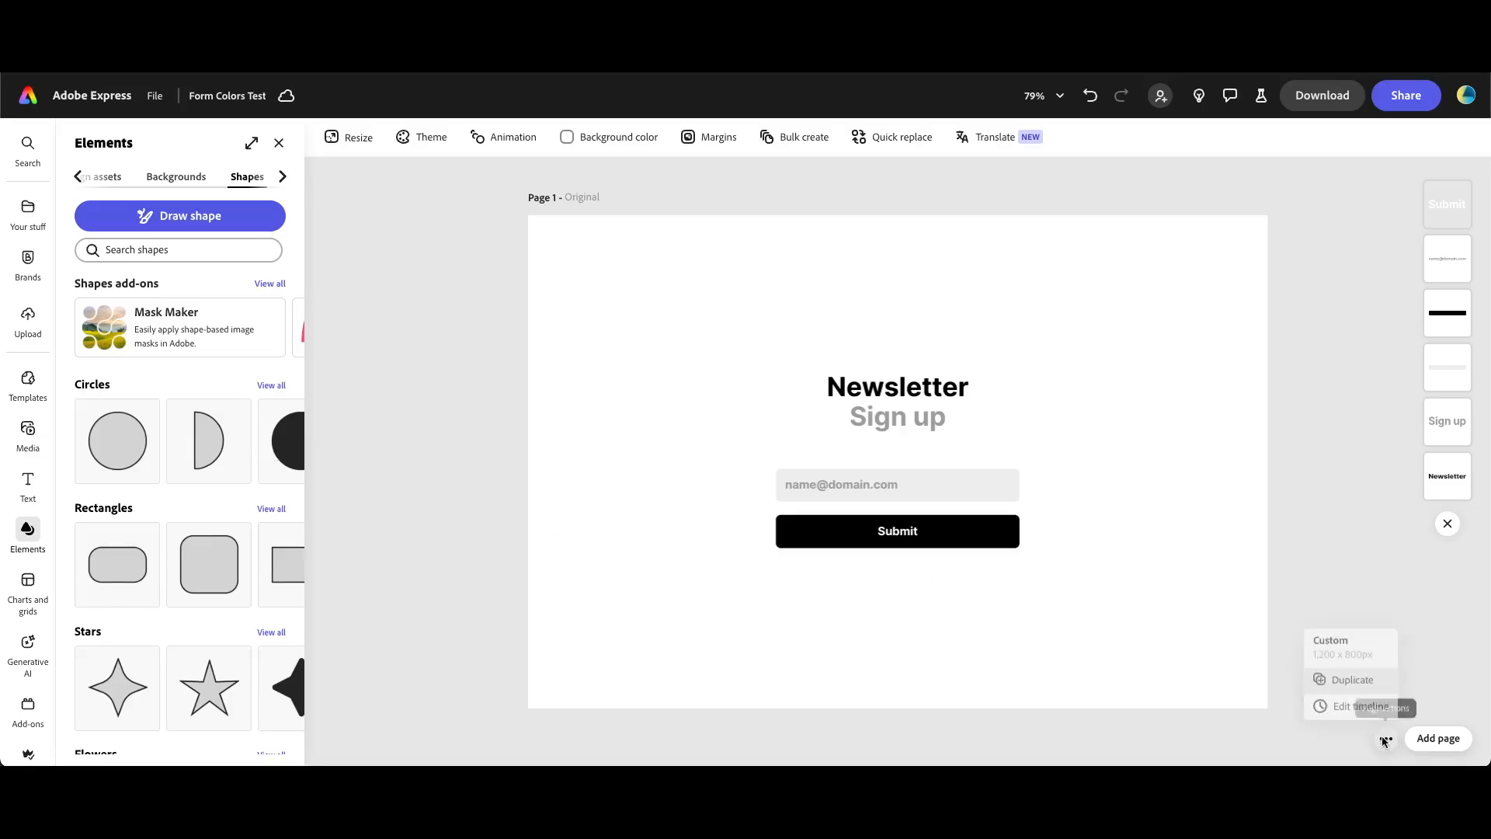
{"action": "left_click", "coordinate": [1360, 676]}
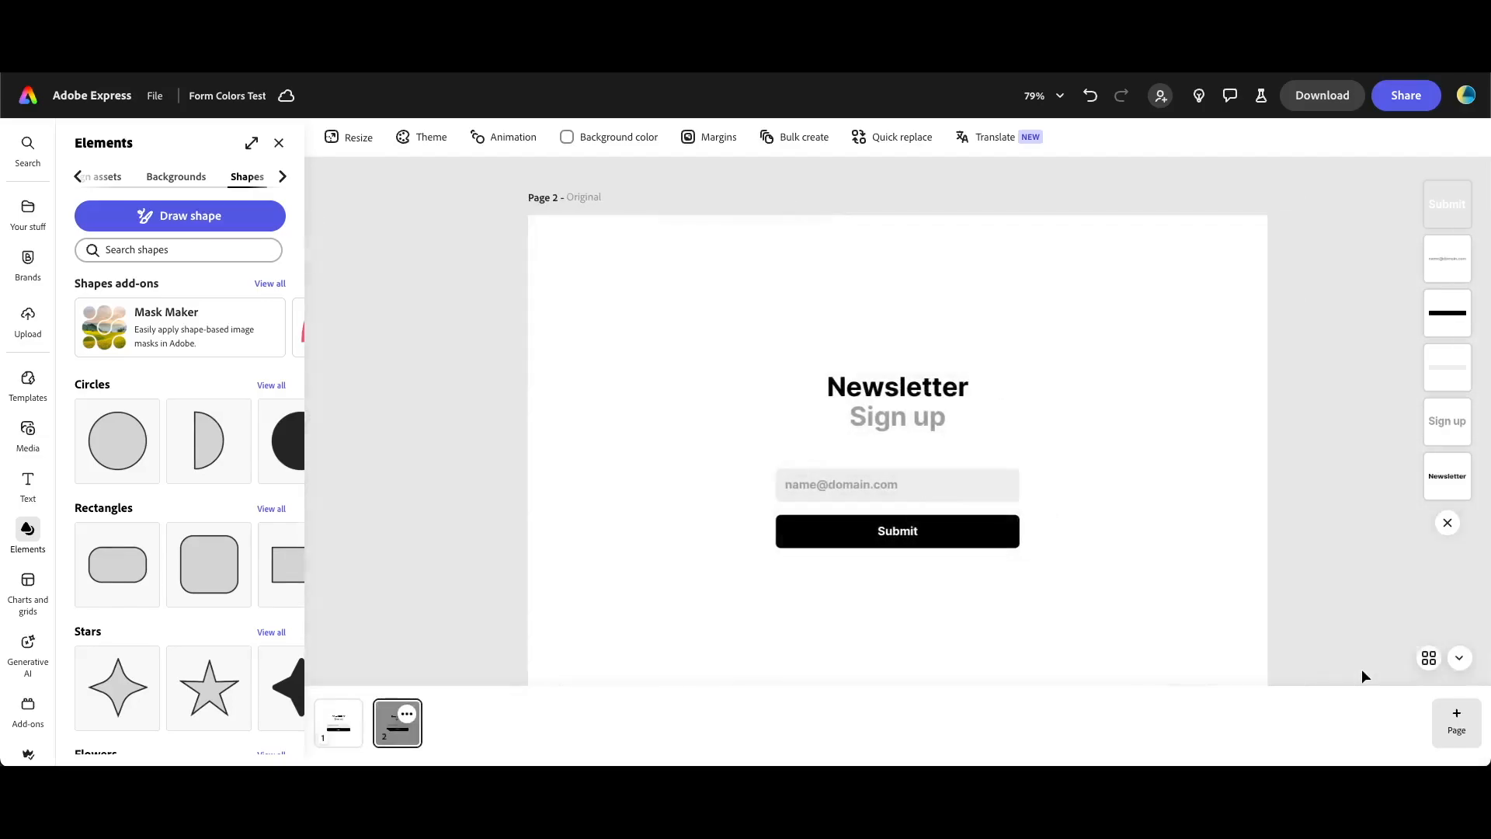
{"action": "left_click", "coordinate": [573, 196]}
{"action": "type", "text": "Colored"}
{"action": "key", "text": "Return"}
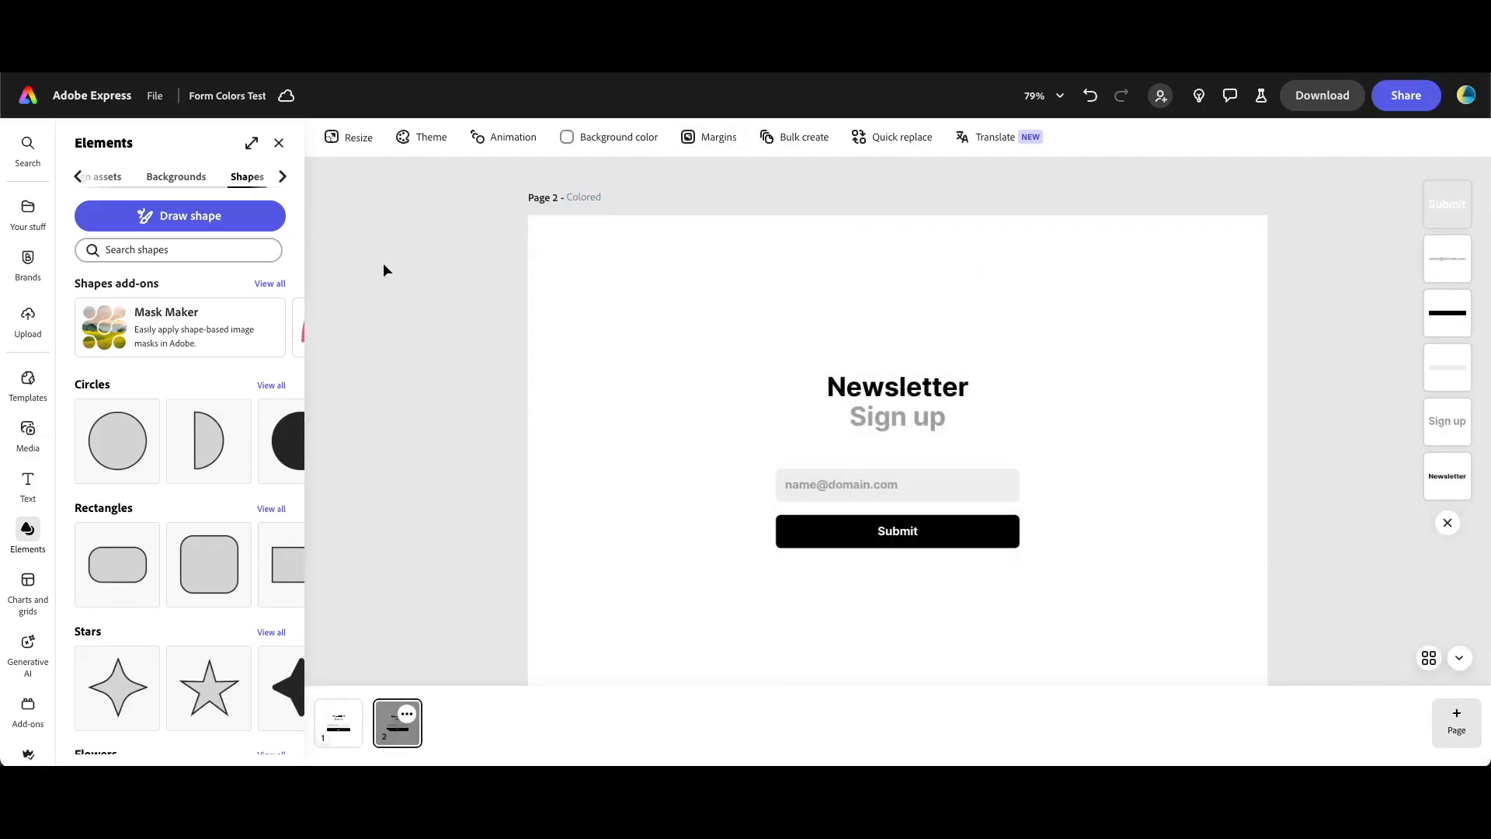
Browse the color themes and apply the first Classic palette, plum to terracotta, to the Colored page.
{"action": "left_click", "coordinate": [435, 140]}
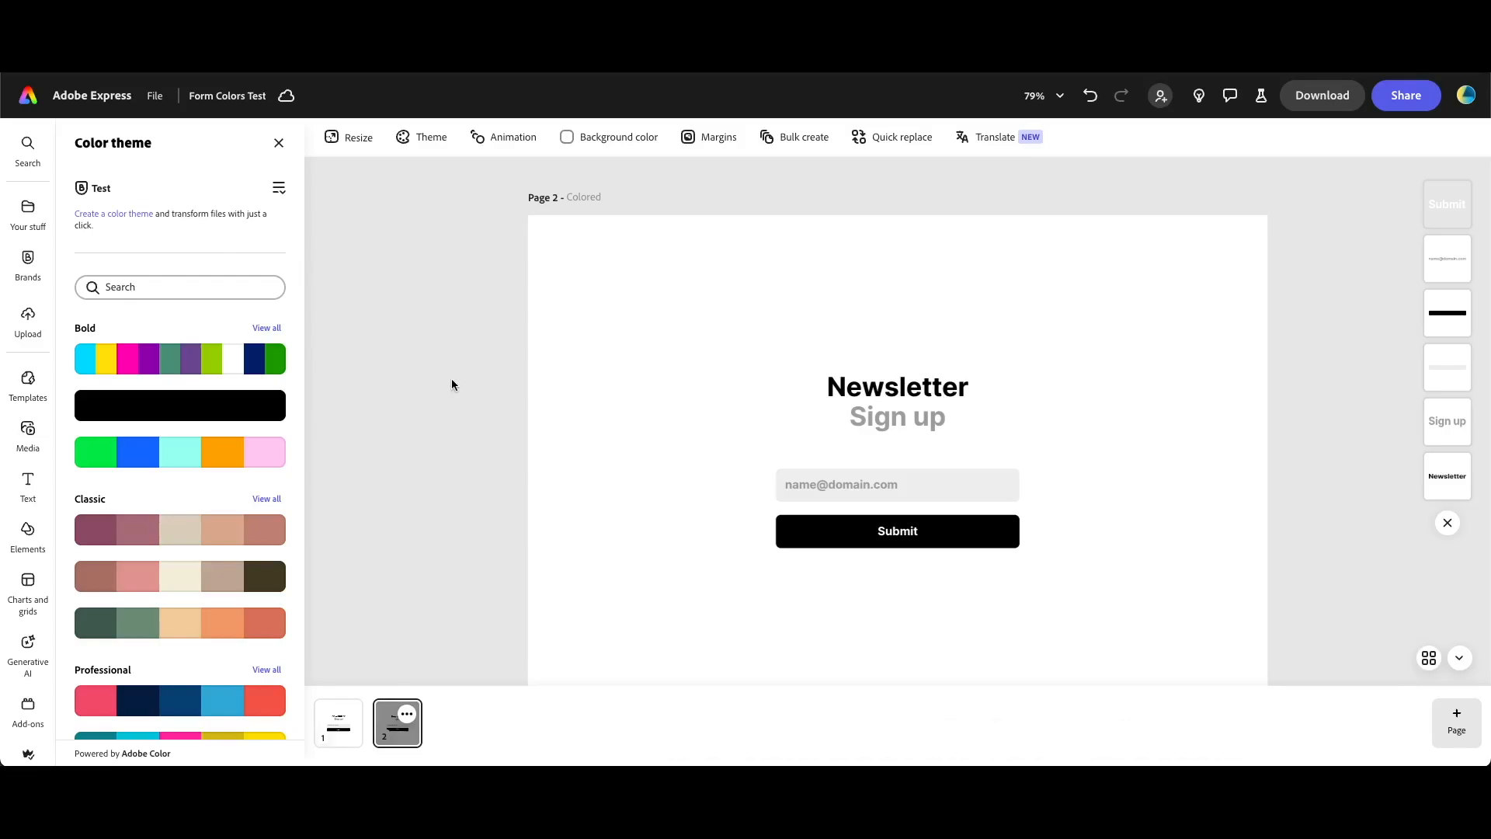
{"action": "scroll", "coordinate": [169, 506], "scroll_direction": "down", "scroll_amount": 4}
{"action": "scroll", "coordinate": [169, 509], "scroll_direction": "up", "scroll_amount": 3}
{"action": "scroll", "coordinate": [244, 410], "scroll_direction": "down", "scroll_amount": 2}
{"action": "scroll", "coordinate": [244, 407], "scroll_direction": "down", "scroll_amount": 6}
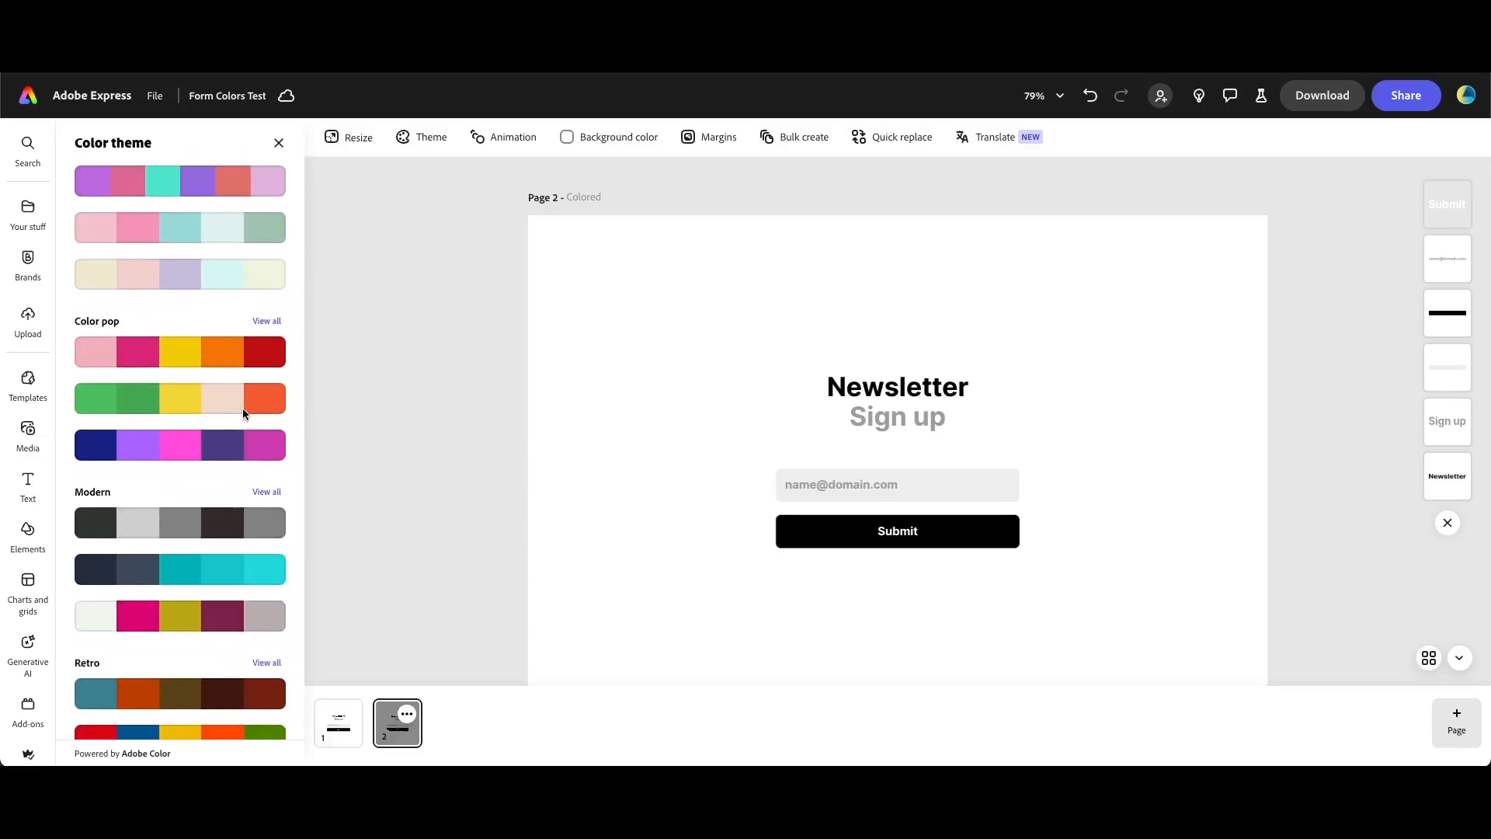
{"action": "scroll", "coordinate": [130, 426], "scroll_direction": "up", "scroll_amount": 2}
{"action": "scroll", "coordinate": [131, 426], "scroll_direction": "up", "scroll_amount": 4}
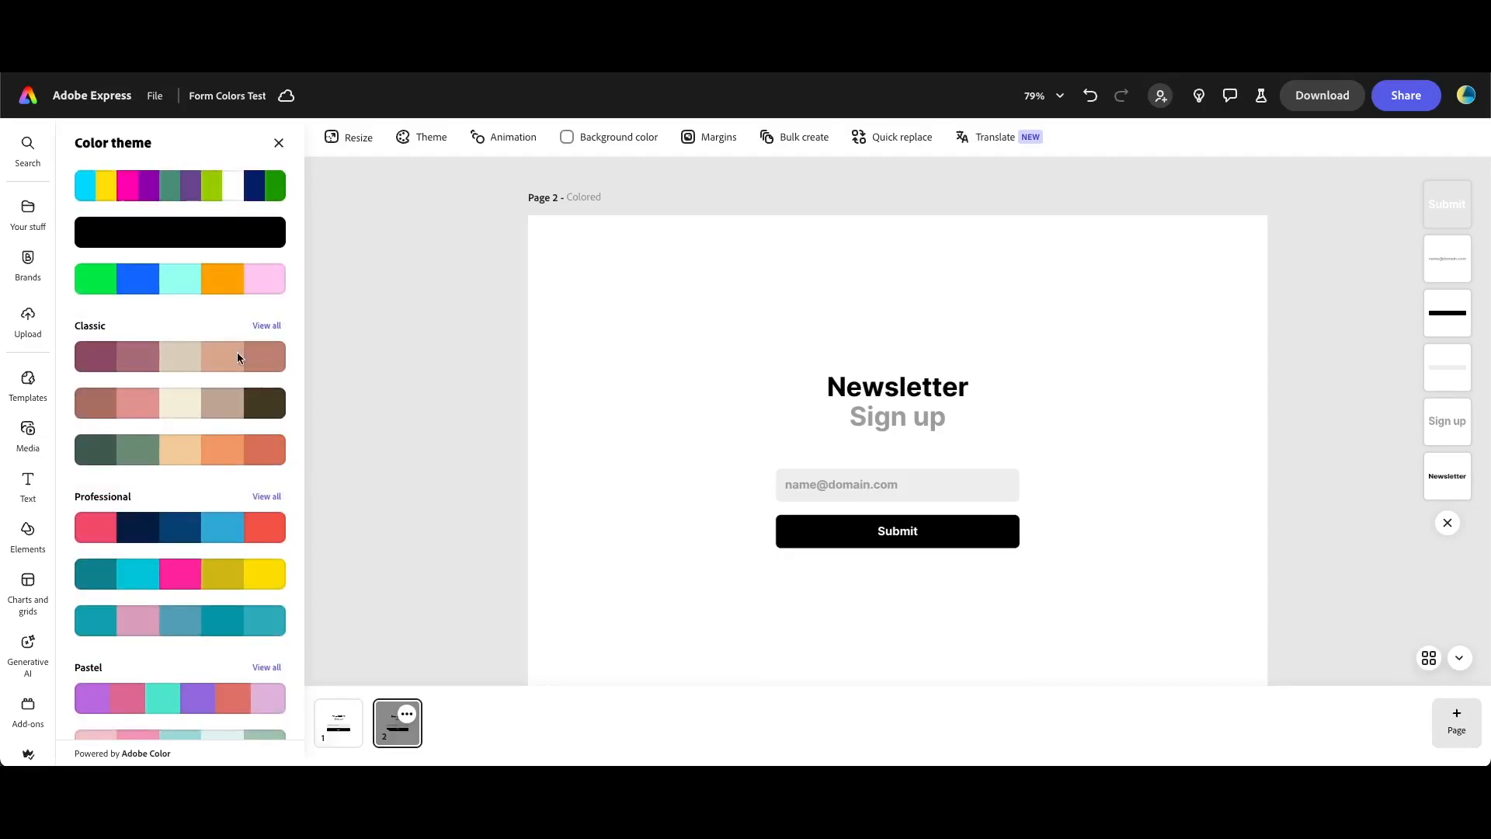
{"action": "left_click", "coordinate": [239, 359]}
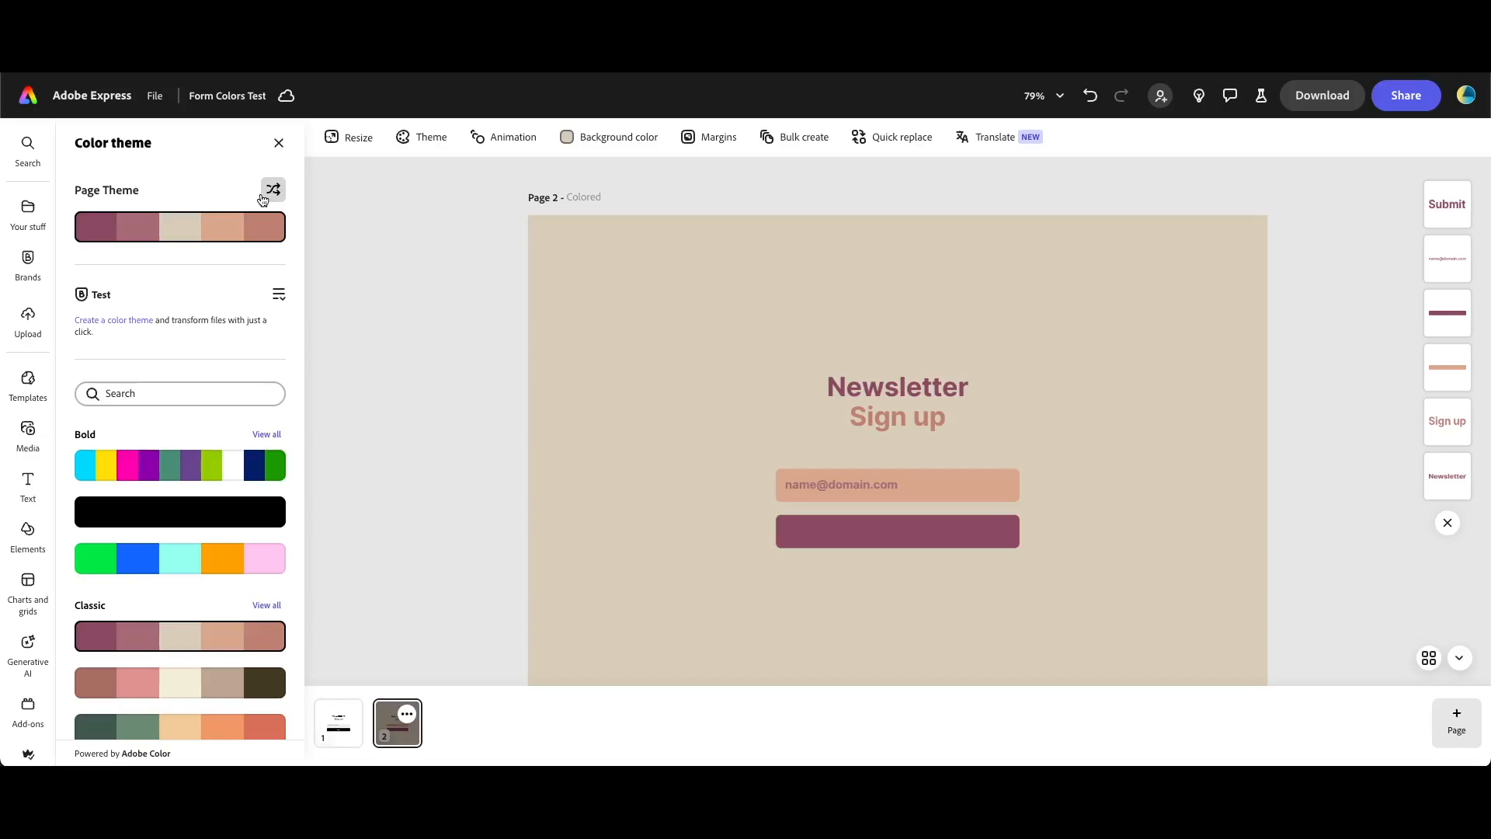
Shuffle the plum and tan page theme several times to try different color distributions across the form.
{"action": "left_click", "coordinate": [263, 198]}
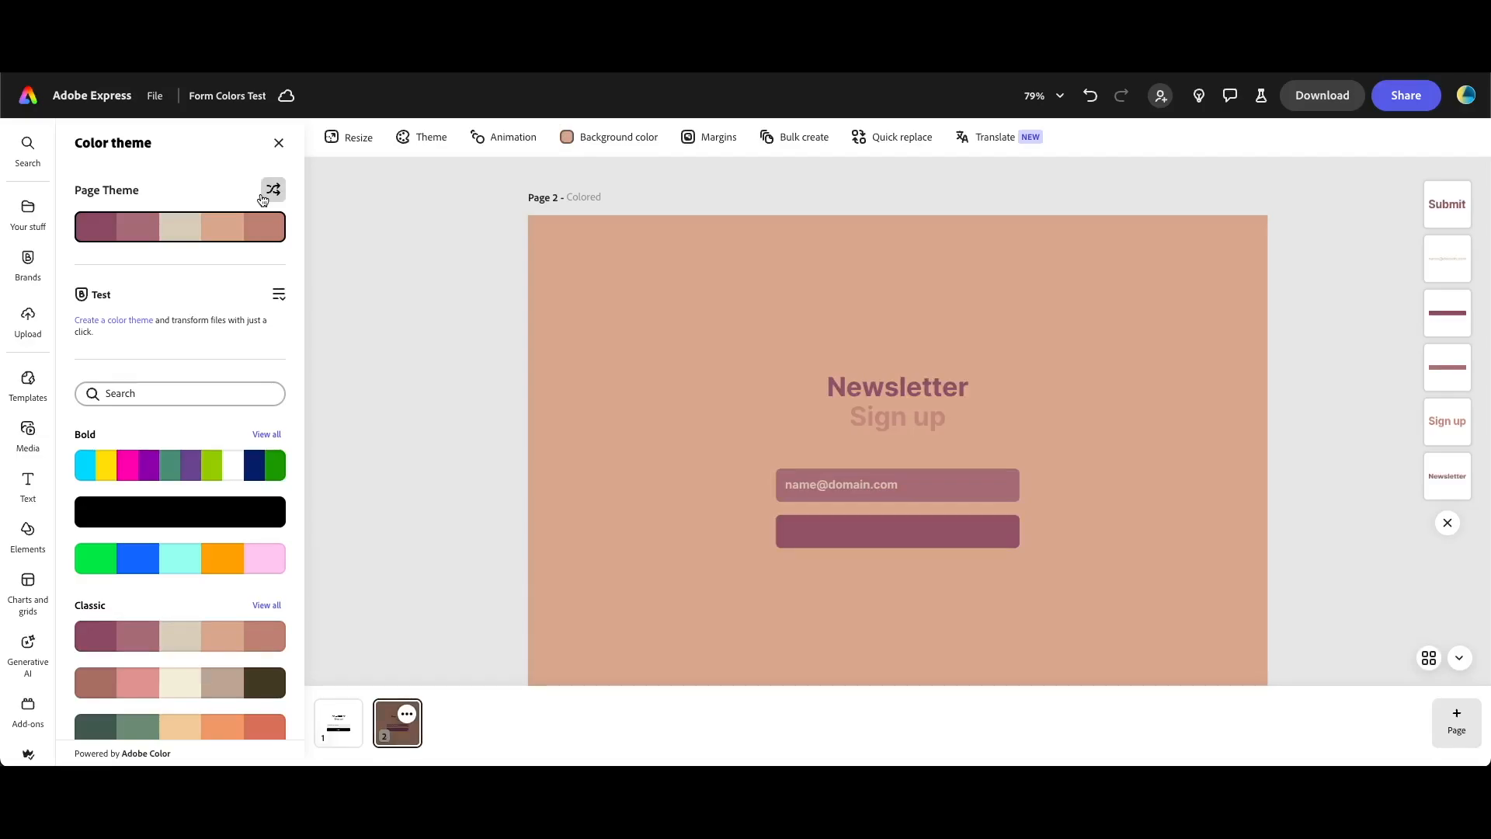
{"action": "left_click", "coordinate": [264, 199]}
{"action": "left_click", "coordinate": [263, 199]}
{"action": "left_click", "coordinate": [263, 198]}
{"action": "left_click", "coordinate": [264, 199]}
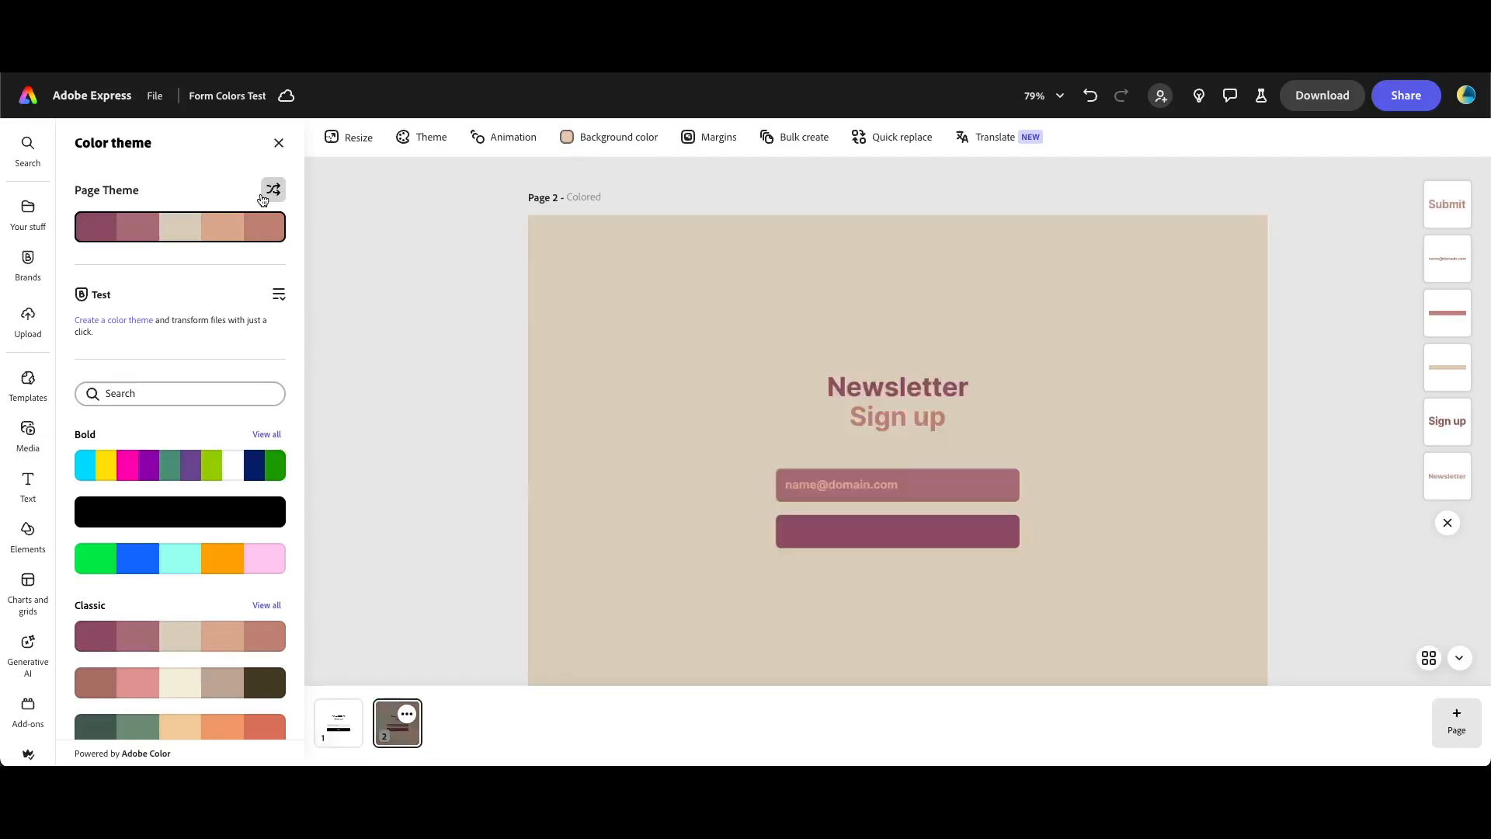
Set the fill color of the Submit button's text to white.
{"action": "left_click", "coordinate": [893, 531]}
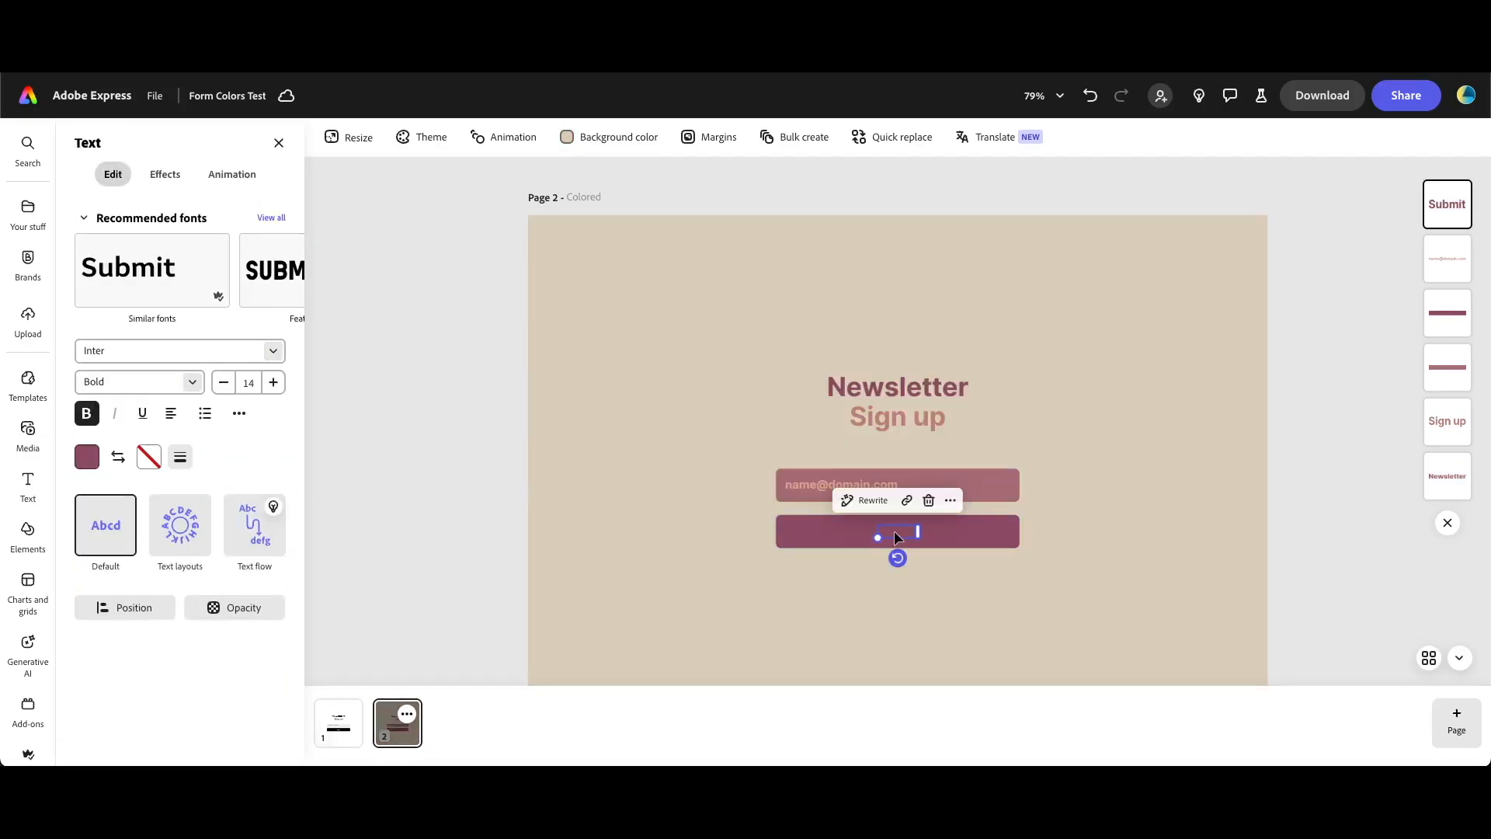
{"action": "left_click", "coordinate": [86, 457]}
{"action": "left_click", "coordinate": [172, 398]}
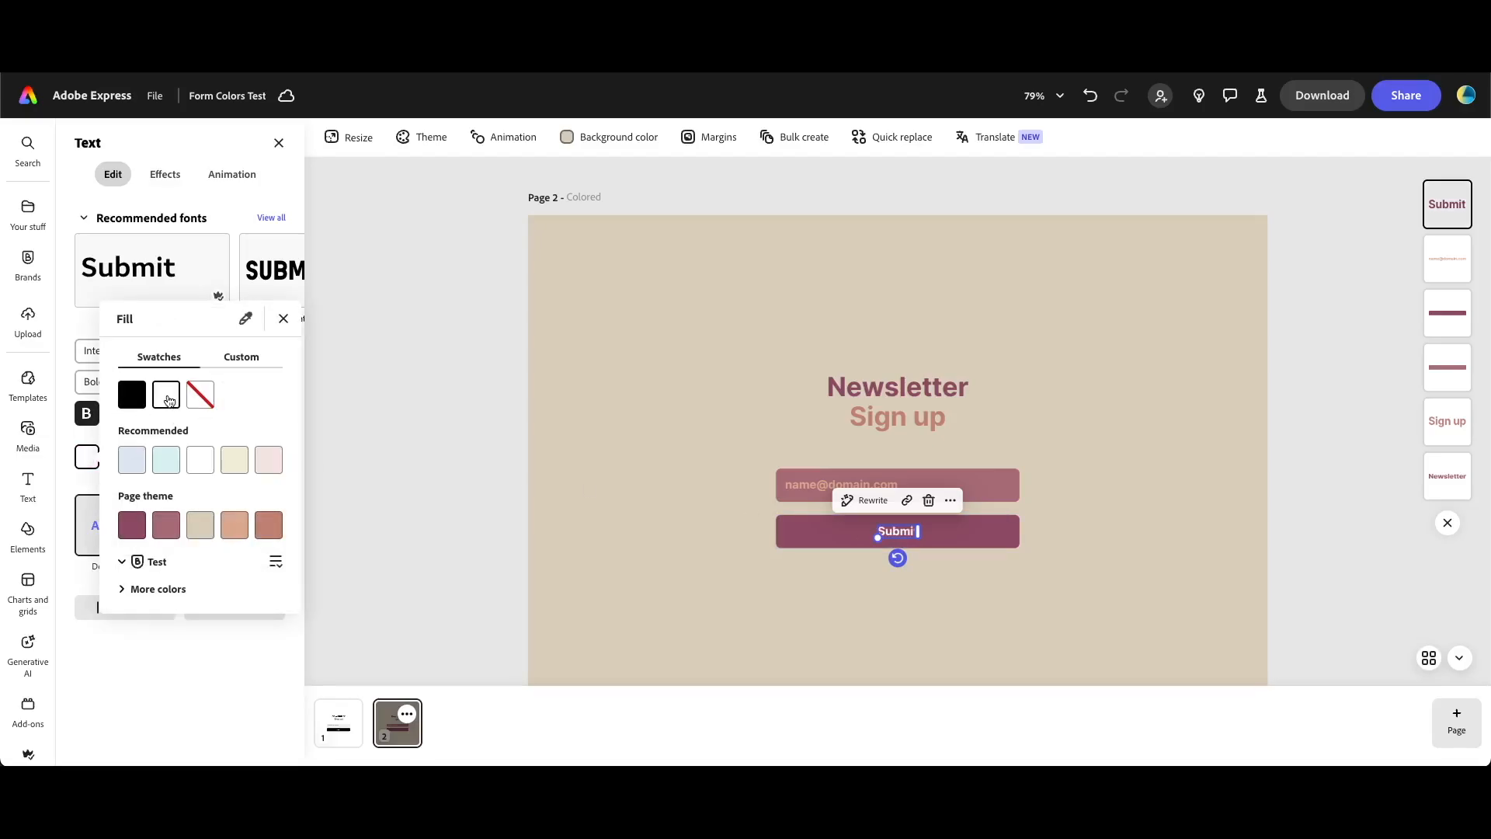
{"action": "left_click", "coordinate": [483, 491]}
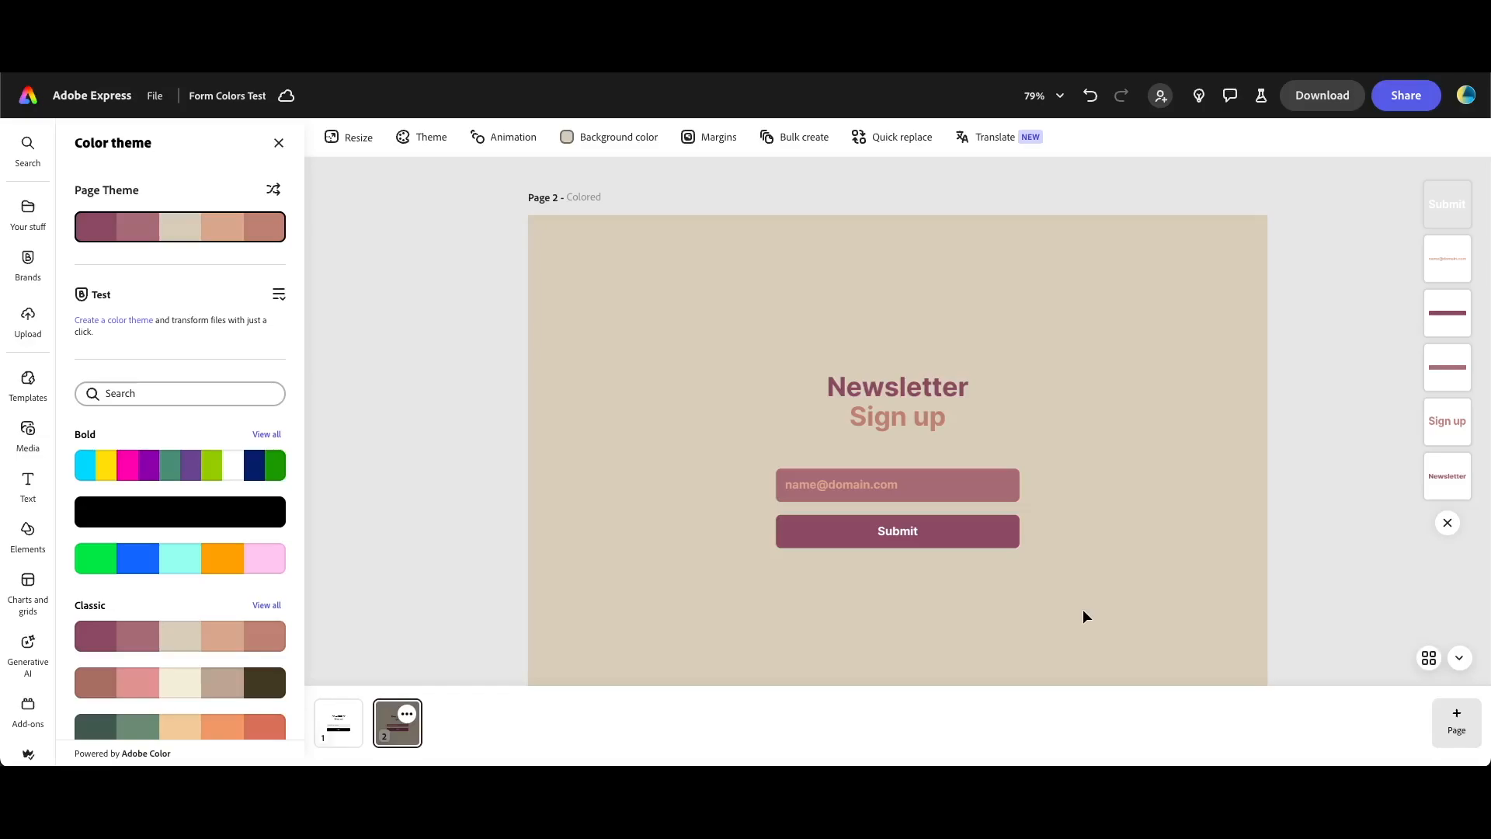
{"action": "left_click", "coordinate": [901, 532]}
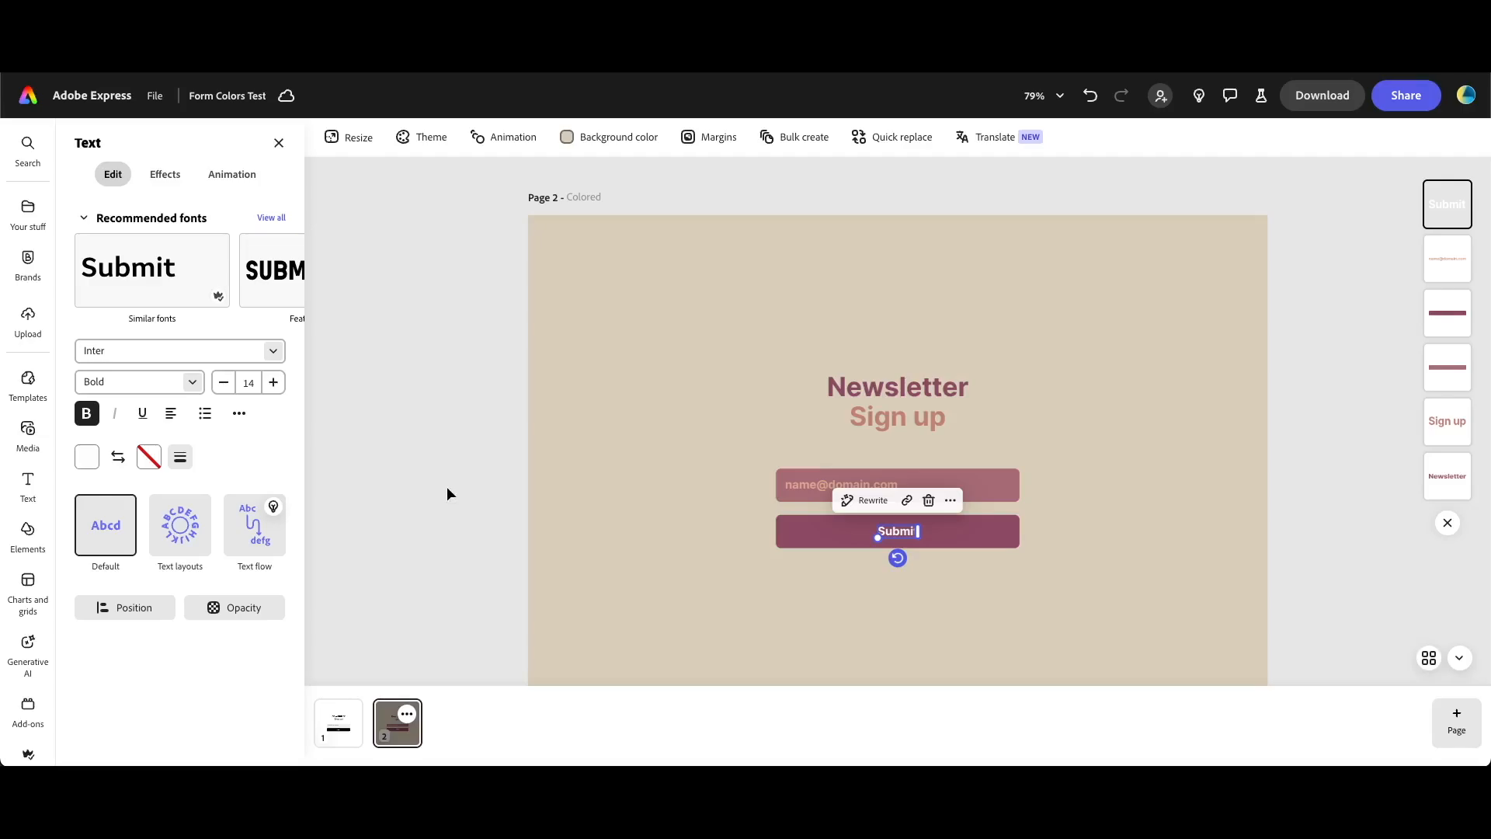
{"action": "left_click", "coordinate": [595, 553]}
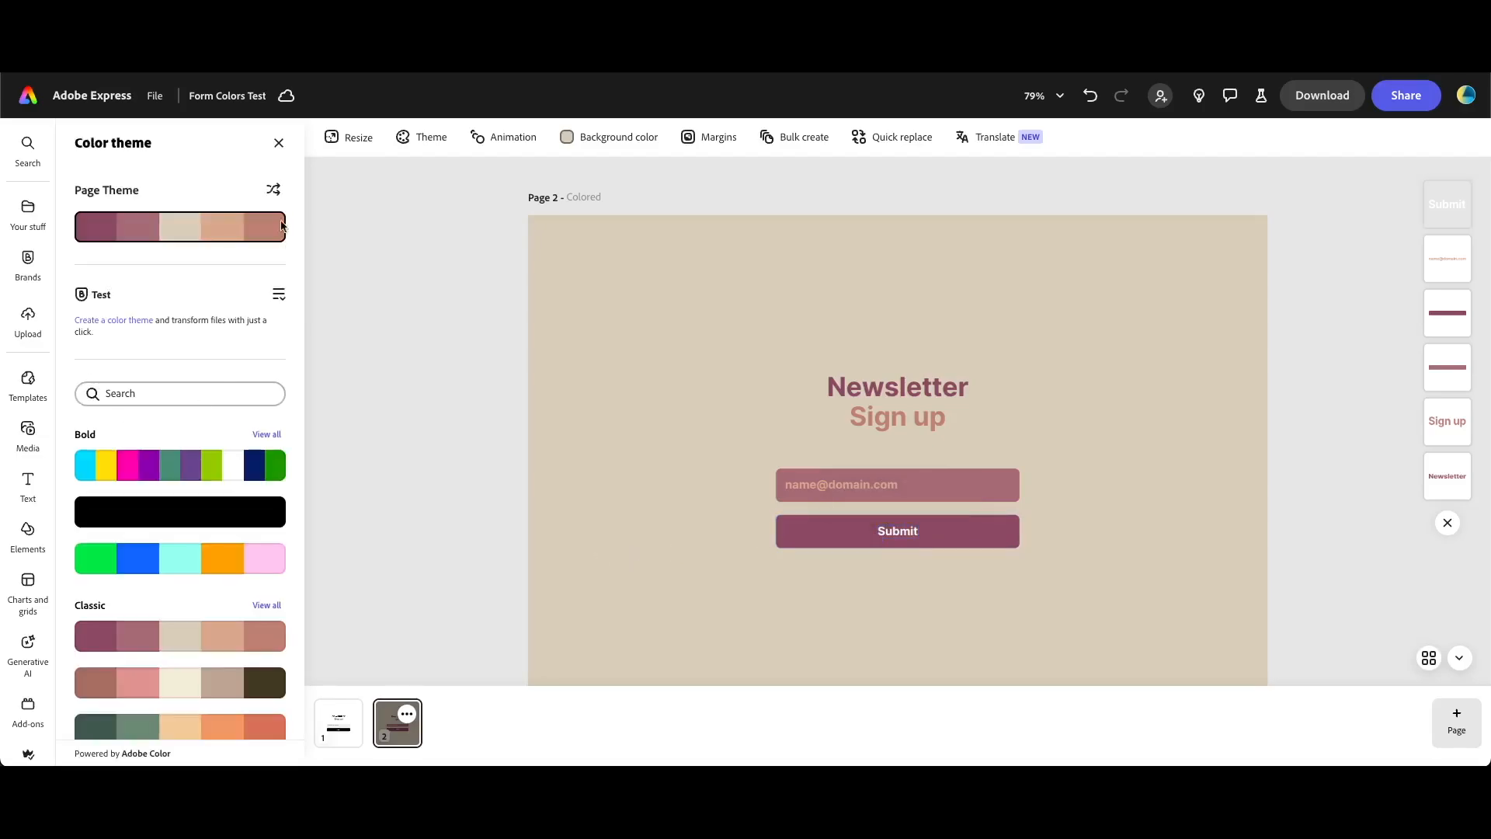
Shuffle the Classic page theme repeatedly until the background is plum and the email field is beige.
{"action": "left_click", "coordinate": [275, 190]}
{"action": "left_click", "coordinate": [276, 190]}
{"action": "left_click", "coordinate": [276, 190]}
{"action": "left_click", "coordinate": [275, 189]}
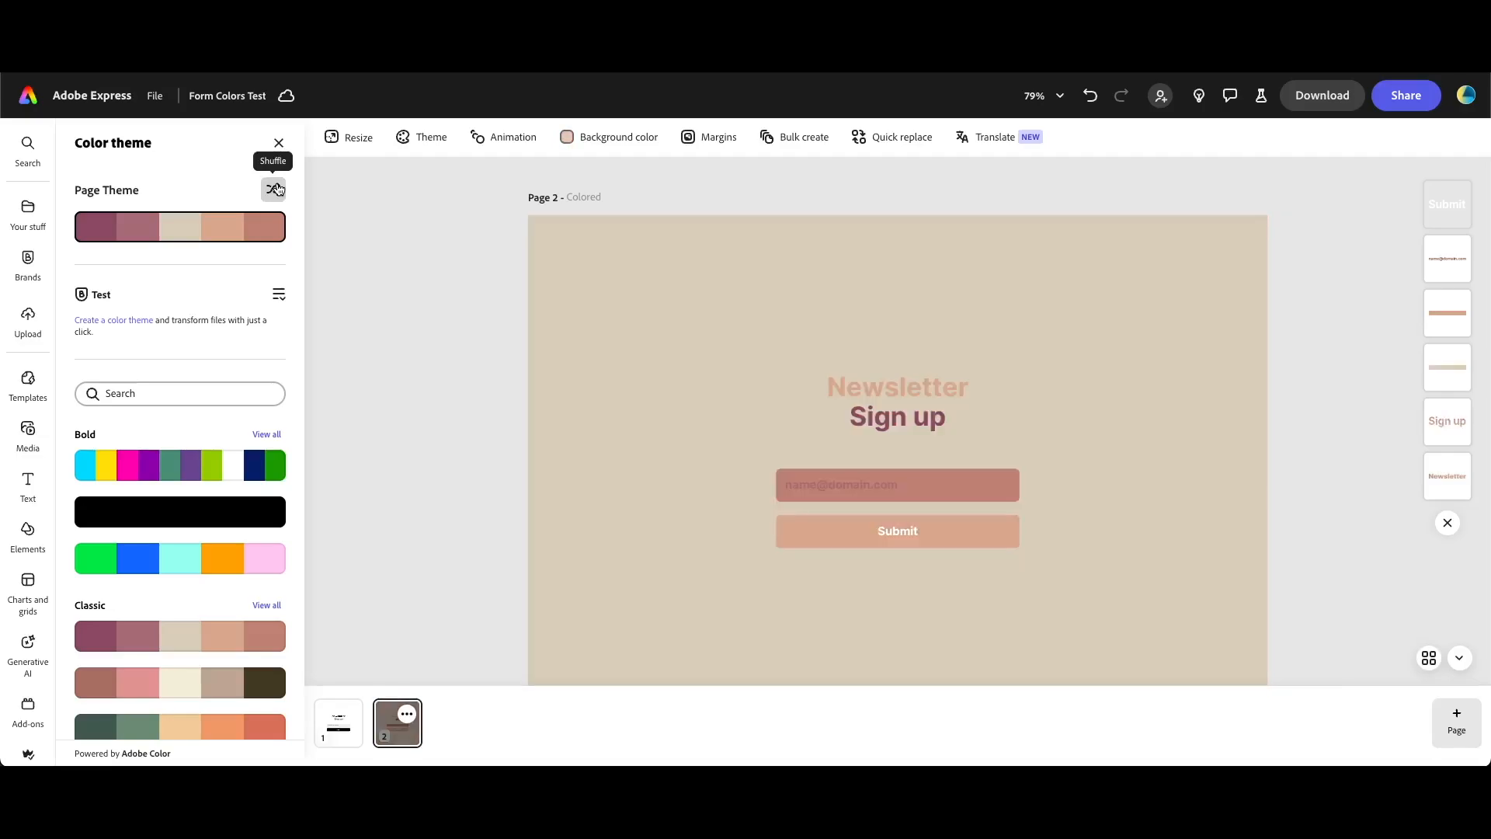
{"action": "left_click", "coordinate": [275, 190]}
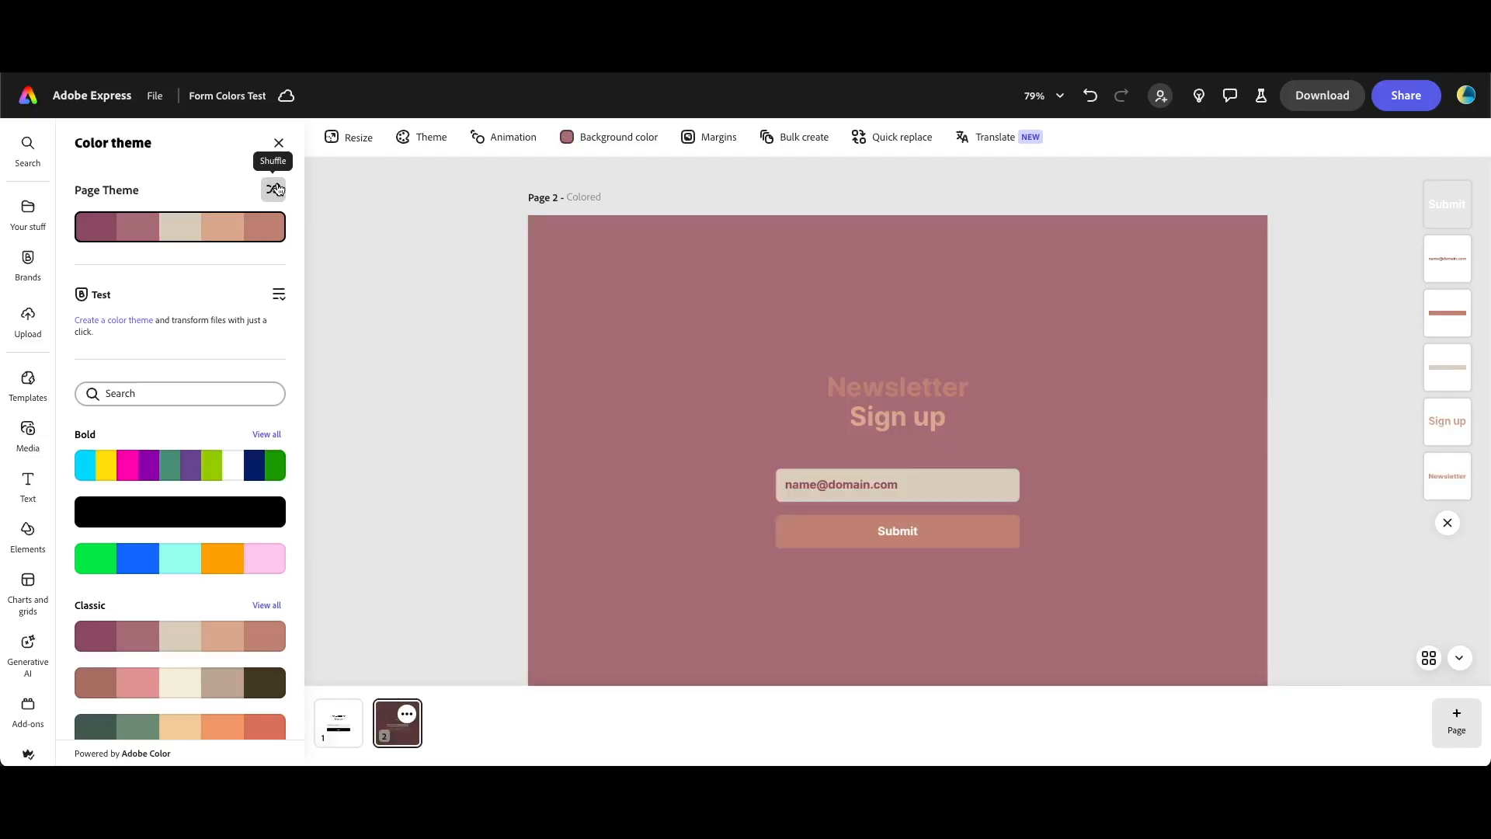
{"action": "left_click", "coordinate": [275, 189]}
{"action": "left_click", "coordinate": [275, 190]}
{"action": "left_click", "coordinate": [275, 190]}
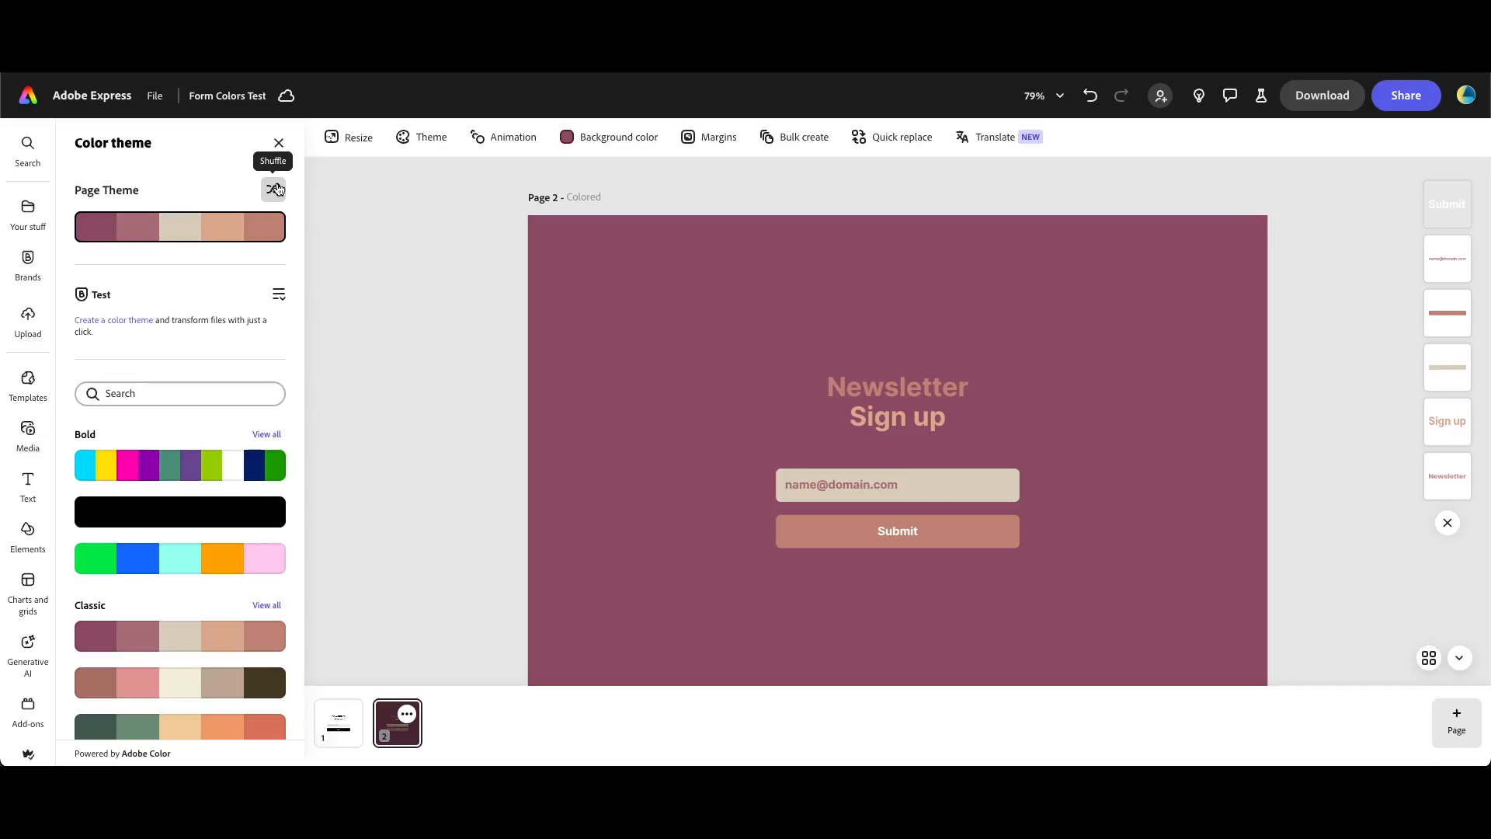
Apply the first Professional palette of pink, navy, blue and red to the page and shuffle its colors.
{"action": "scroll", "coordinate": [280, 226], "scroll_direction": "down", "scroll_amount": 4}
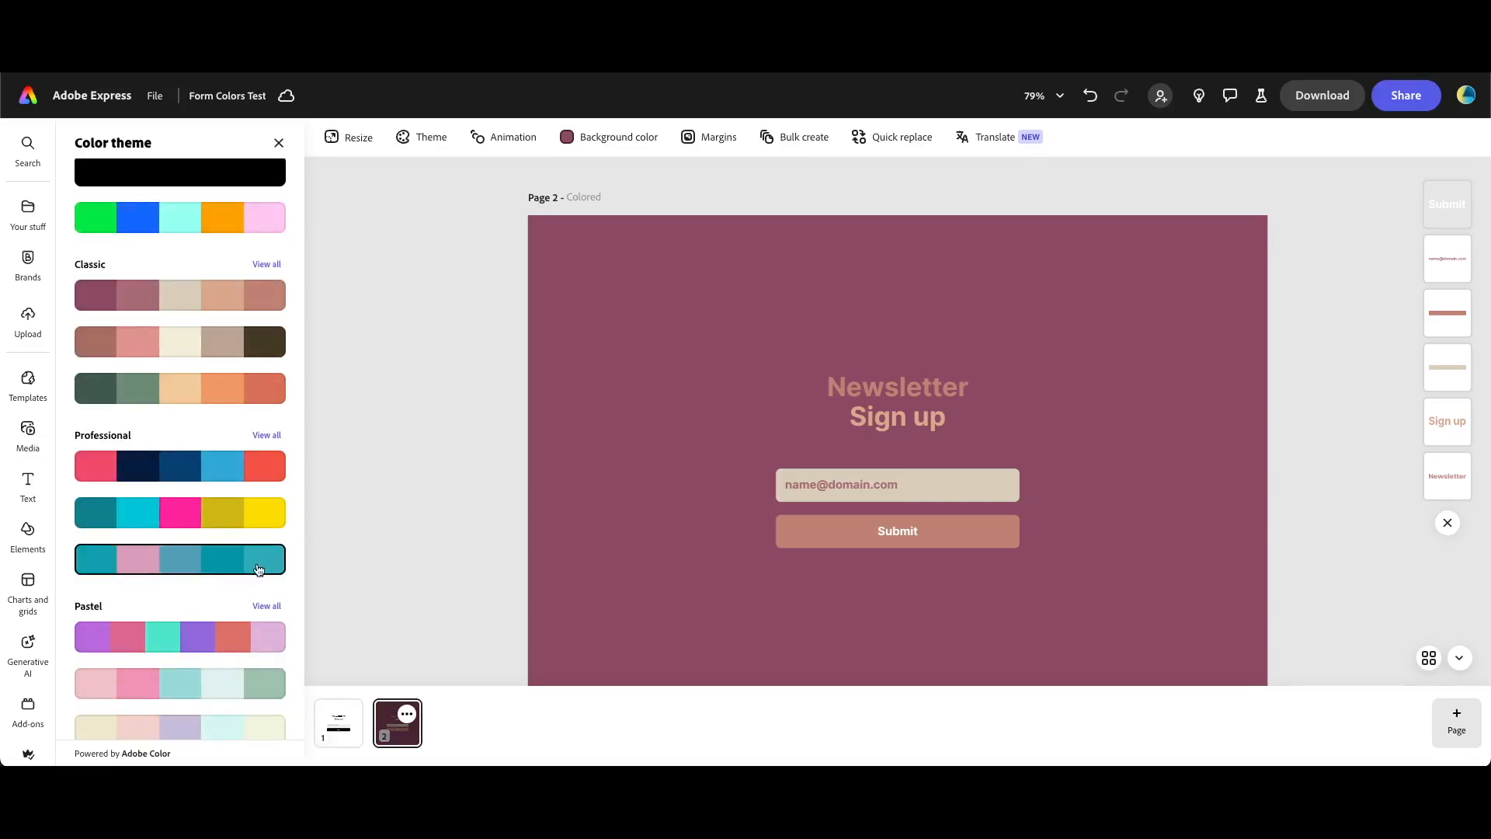
{"action": "left_click", "coordinate": [249, 473]}
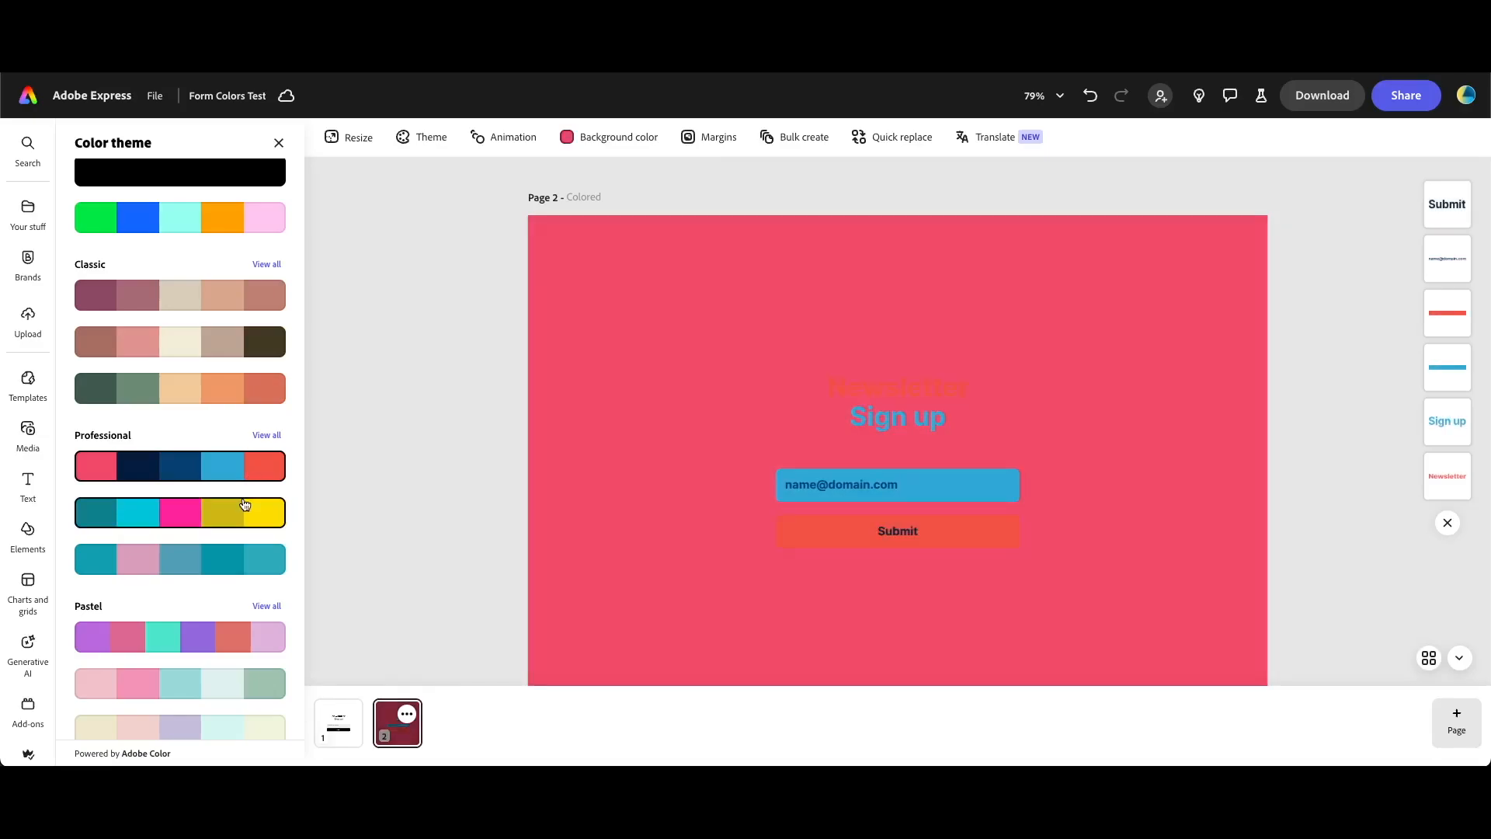
{"action": "left_click", "coordinate": [273, 191]}
{"action": "left_click", "coordinate": [273, 191]}
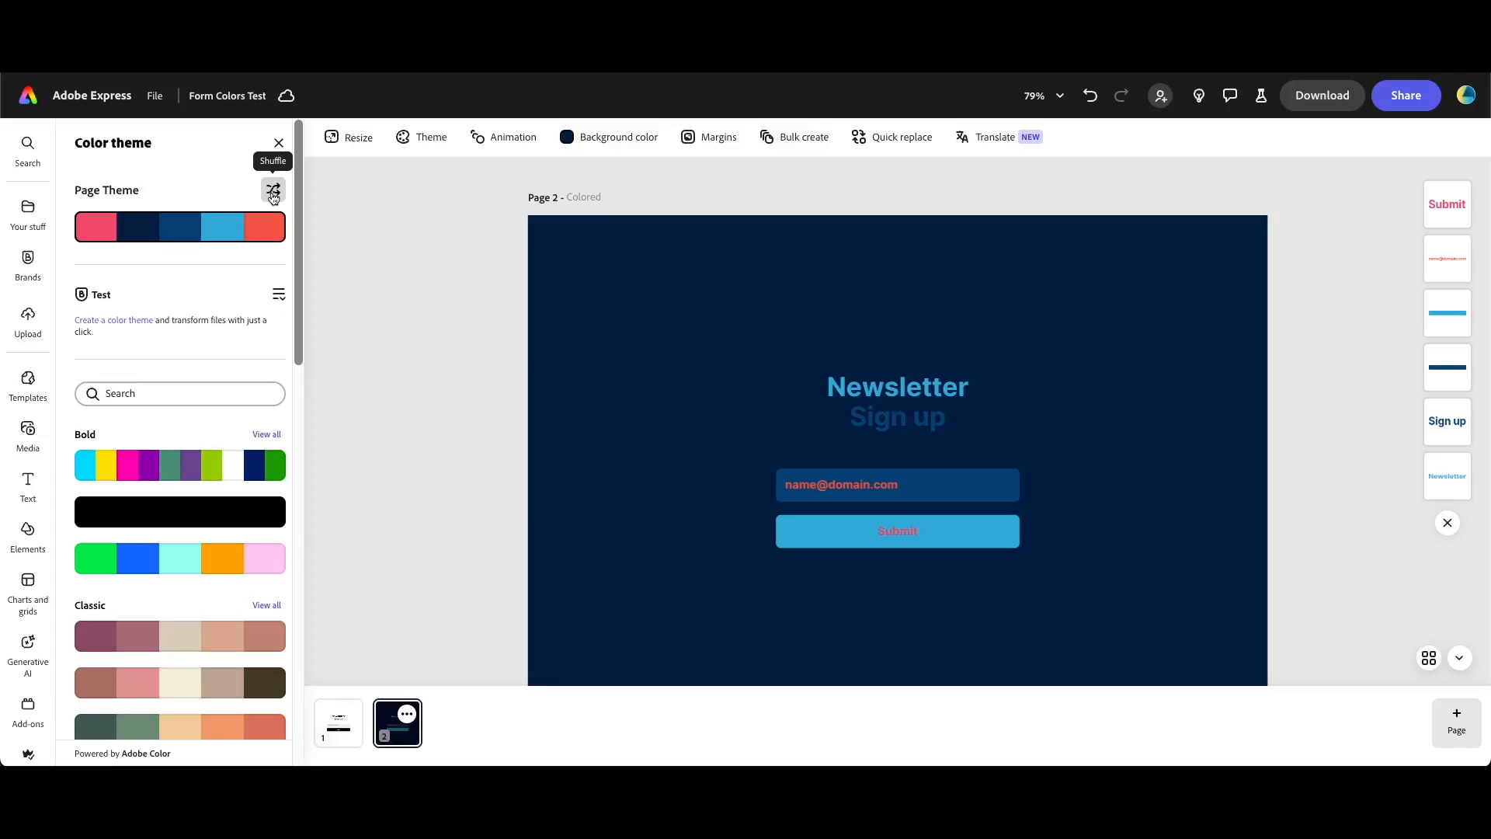
Apply the first Modern palette of grays to the page and shuffle it to a mid-gray background.
{"action": "scroll", "coordinate": [243, 512], "scroll_direction": "down", "scroll_amount": 6}
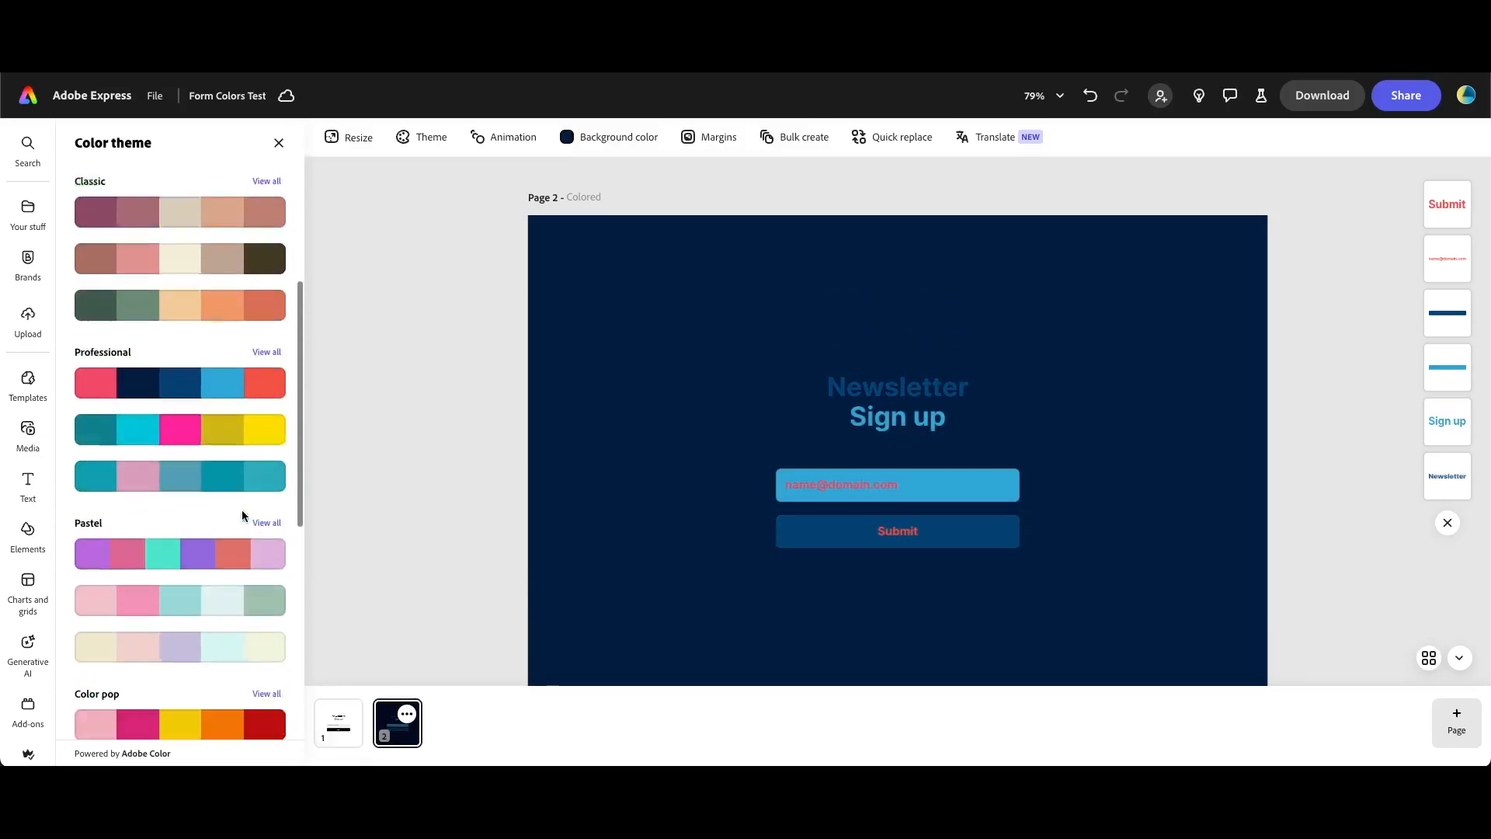
{"action": "scroll", "coordinate": [240, 514], "scroll_direction": "down", "scroll_amount": 2}
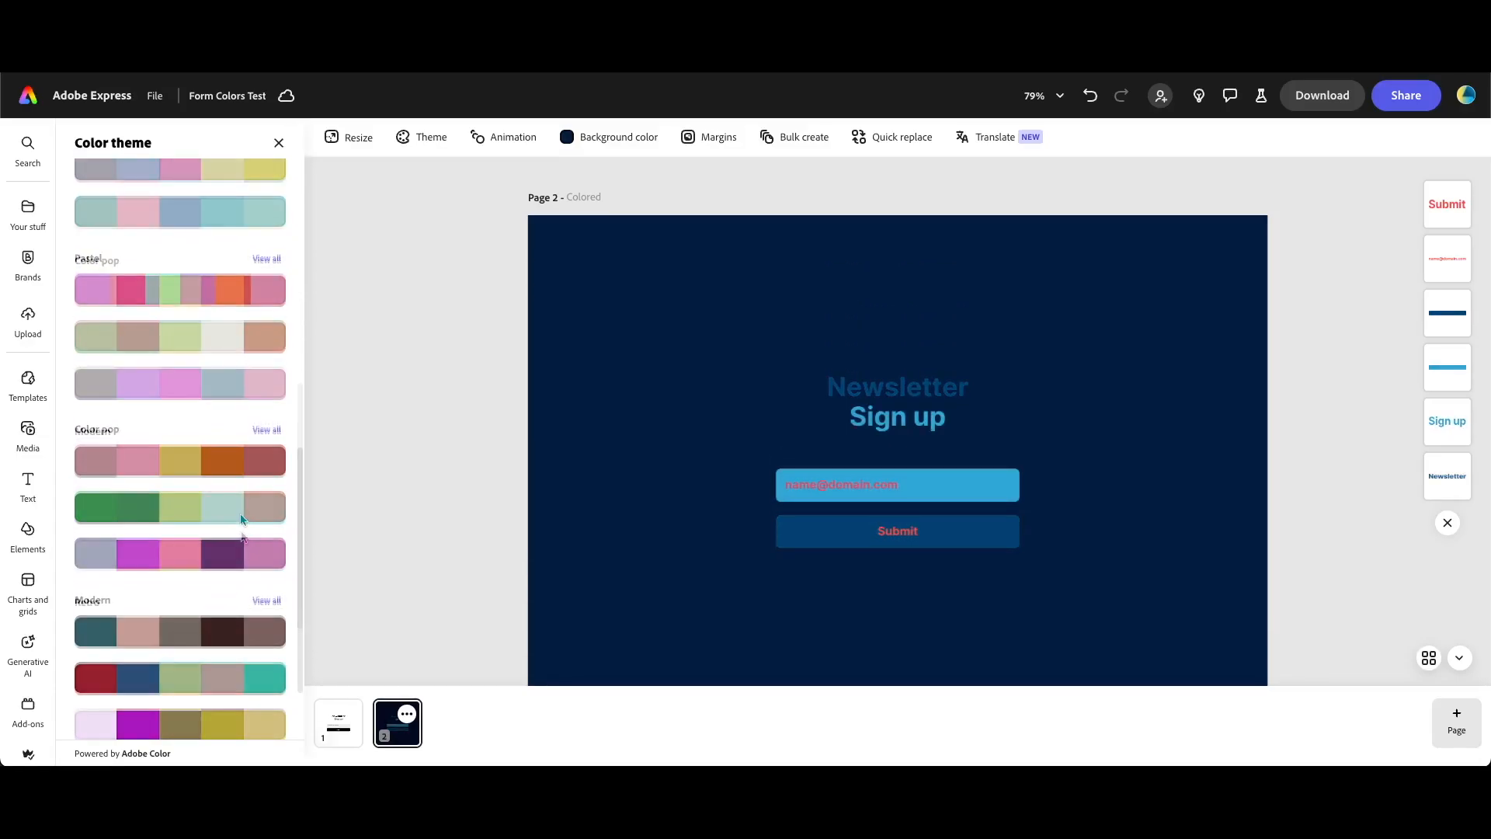
{"action": "left_click", "coordinate": [209, 465]}
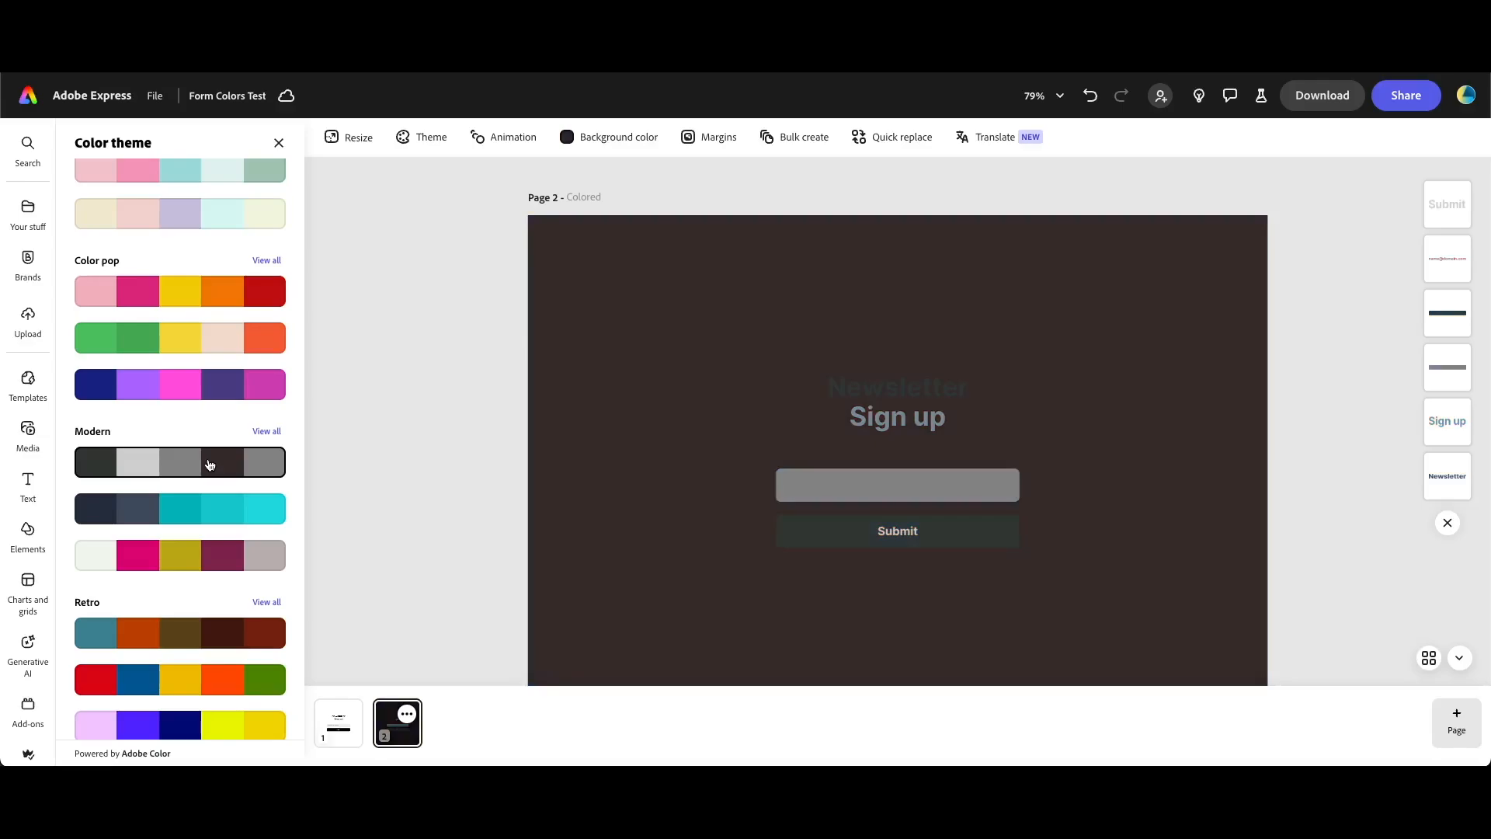
{"action": "left_click", "coordinate": [273, 190]}
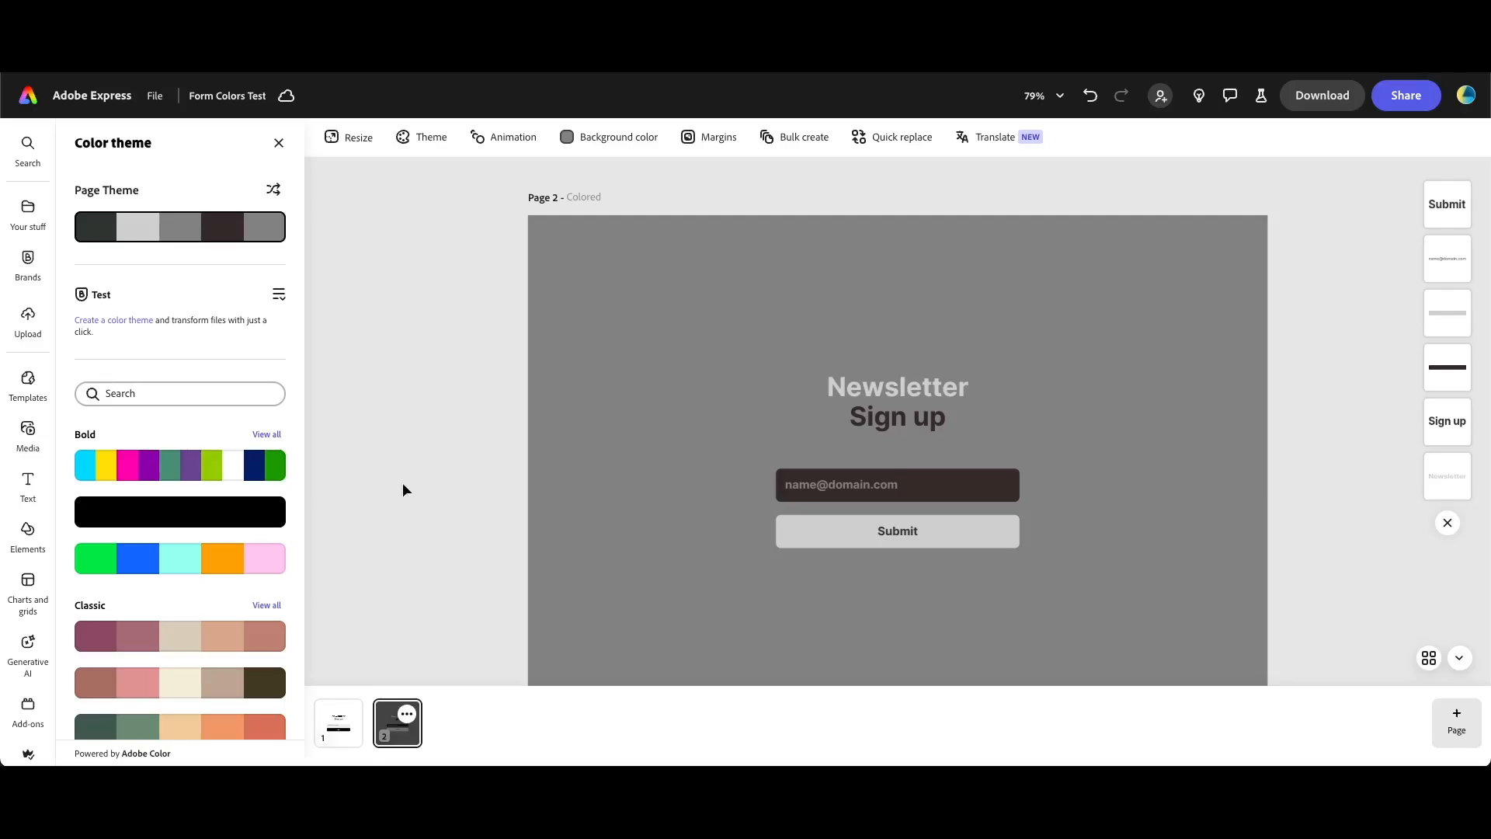
Duplicate the gray-themed Colored page as a third page.
{"action": "left_click", "coordinate": [407, 713]}
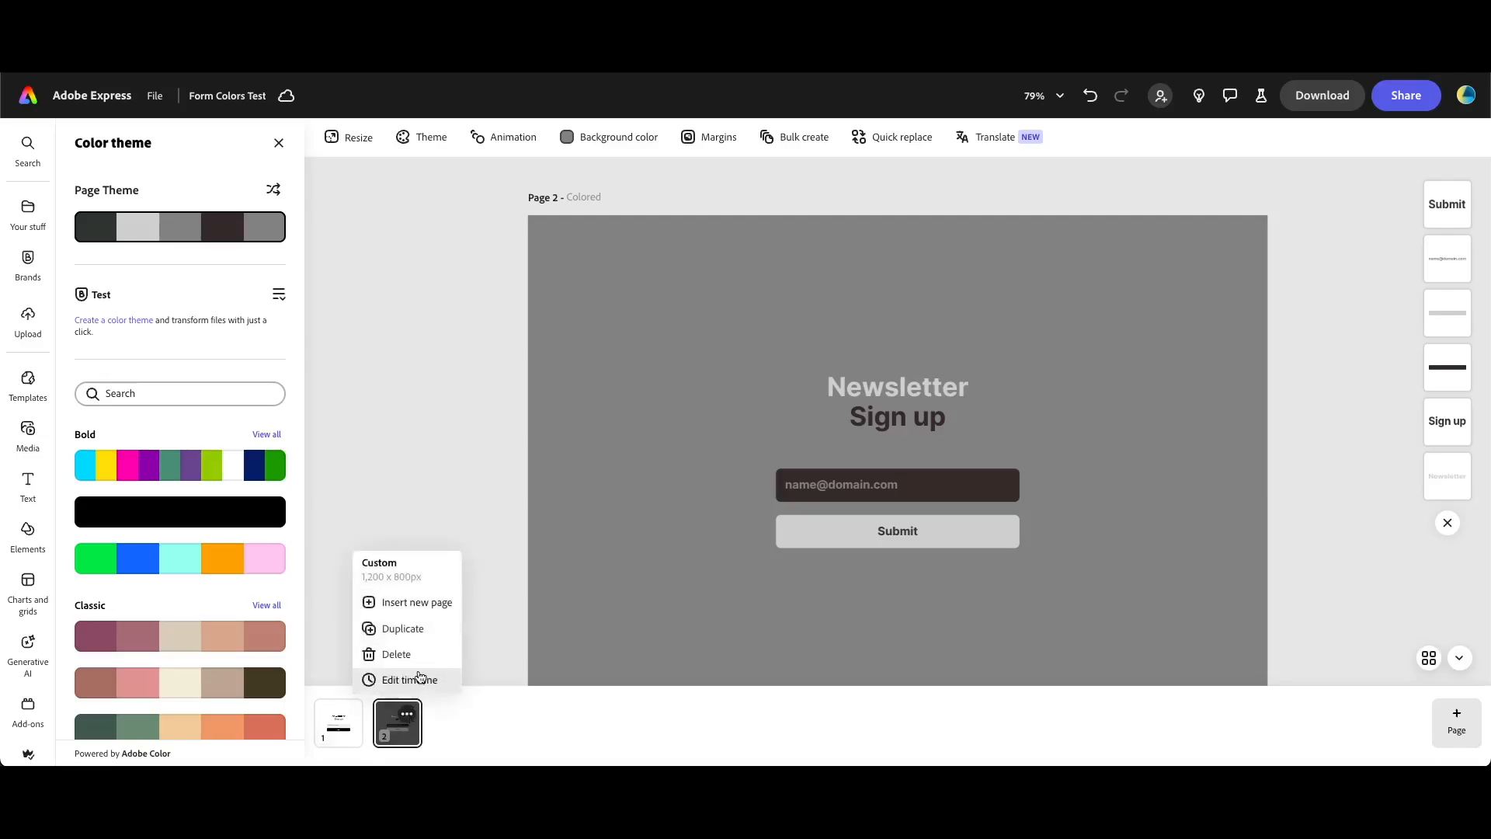
{"action": "left_click", "coordinate": [418, 630]}
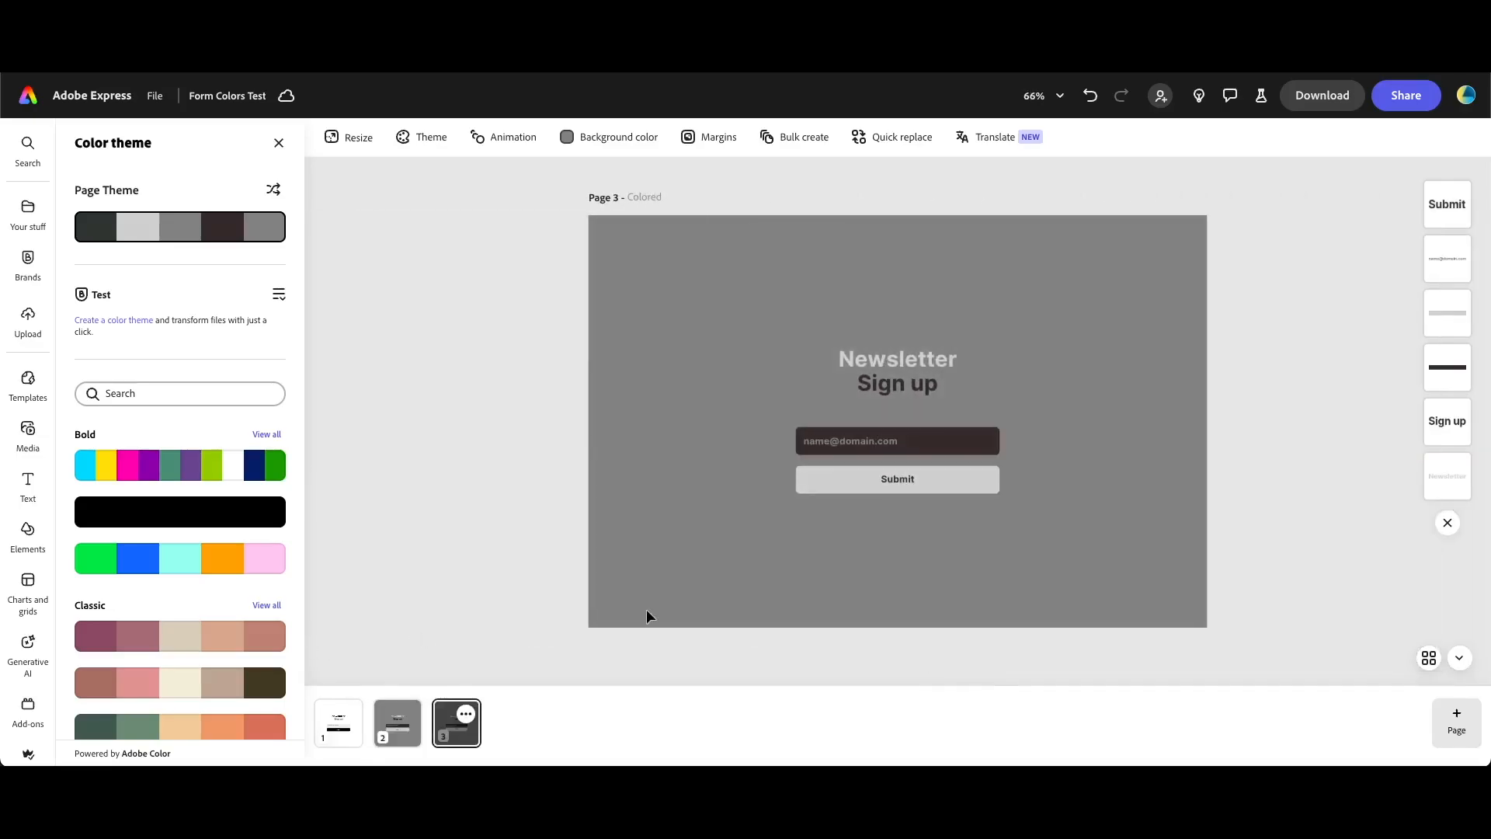
Apply the olive, beige and dark brown palette from the full Retro collection to page 3.
{"action": "scroll", "coordinate": [206, 586], "scroll_direction": "down", "scroll_amount": 13}
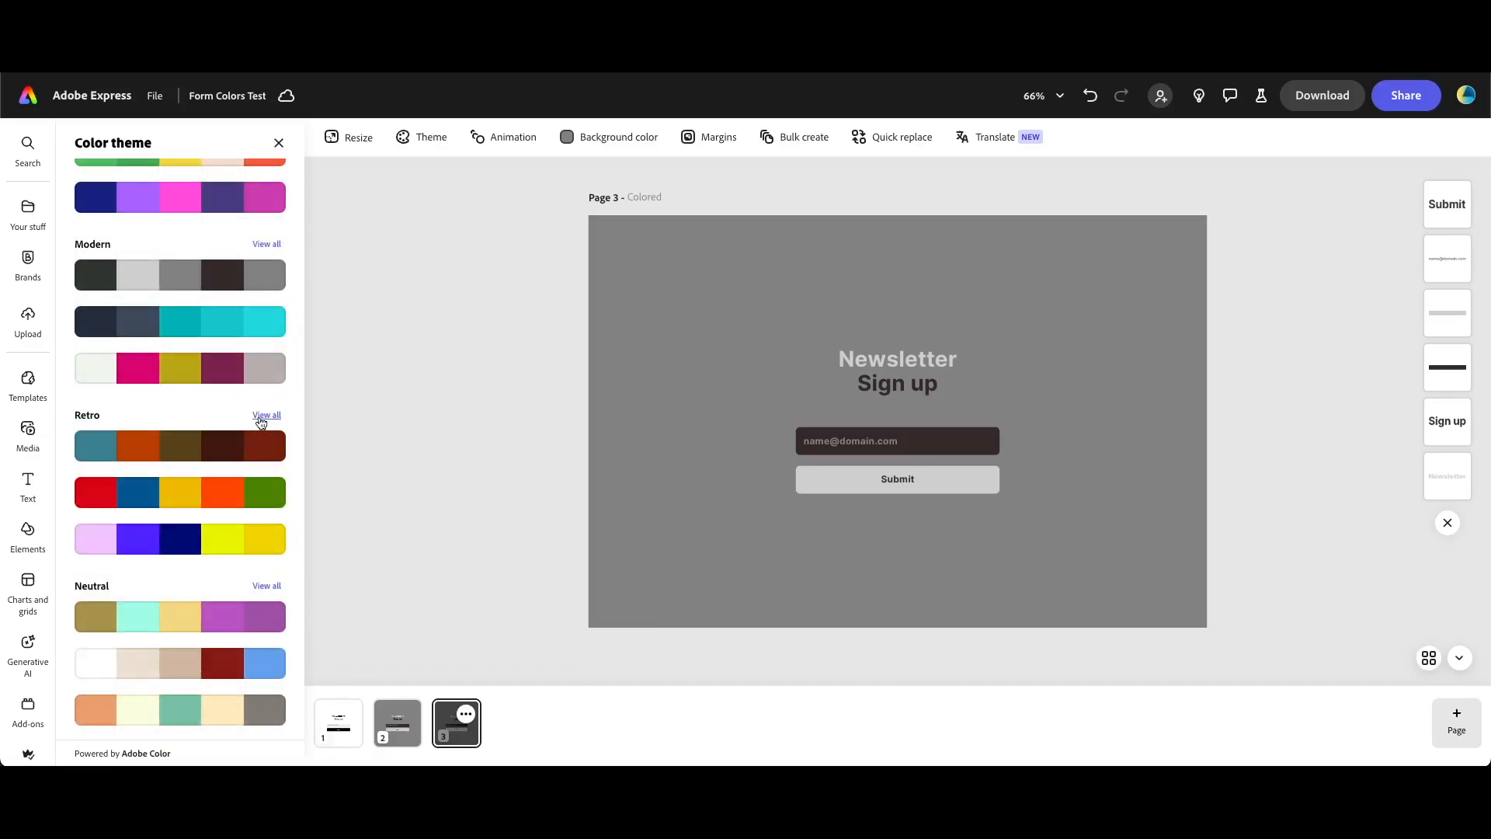
{"action": "left_click", "coordinate": [261, 416]}
{"action": "scroll", "coordinate": [221, 562], "scroll_direction": "down", "scroll_amount": 5}
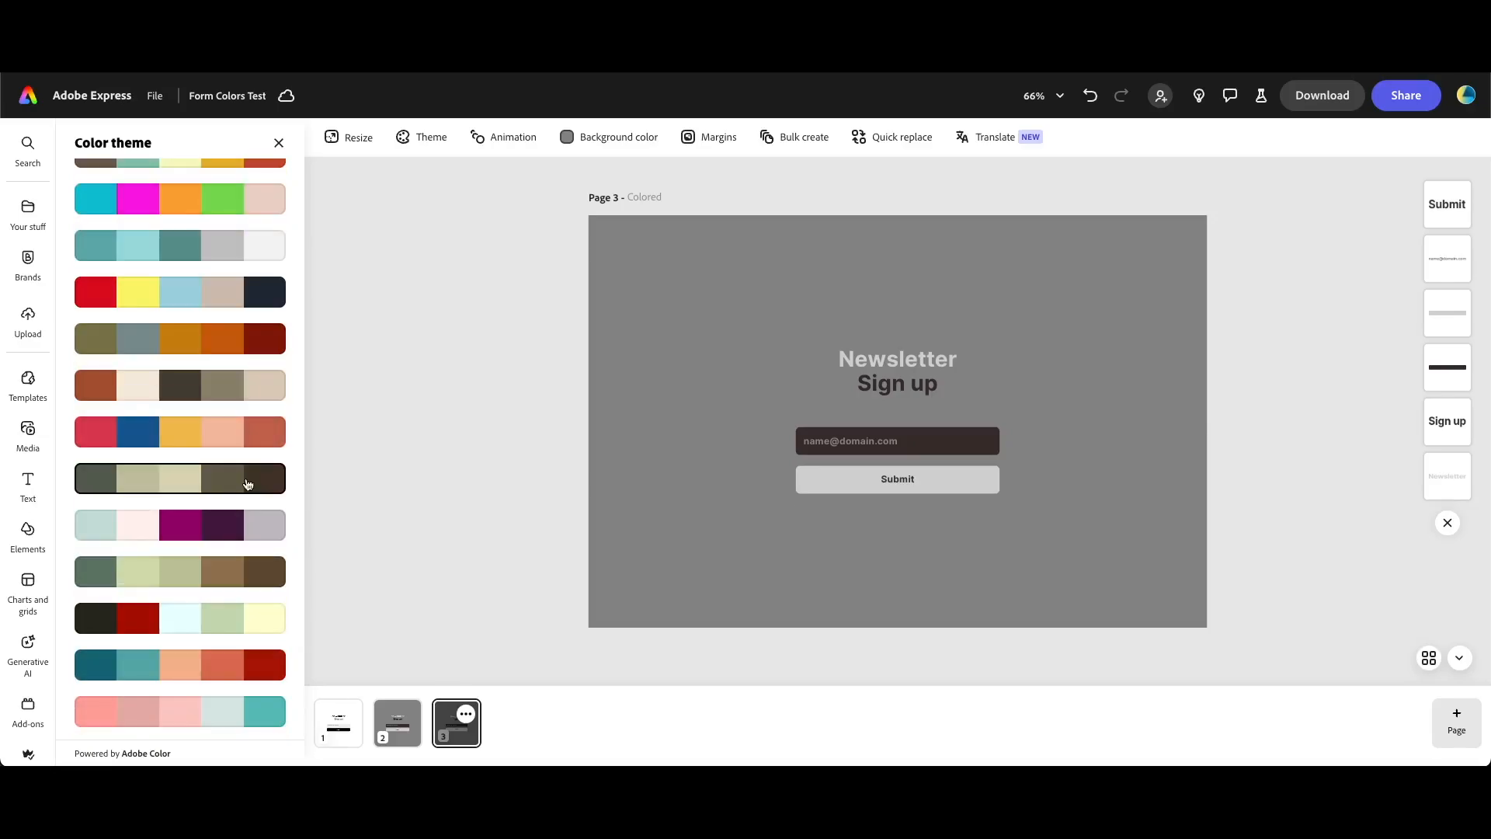
{"action": "left_click", "coordinate": [247, 483]}
Set the Submit label's fill to white on page 3.
{"action": "left_click", "coordinate": [952, 483]}
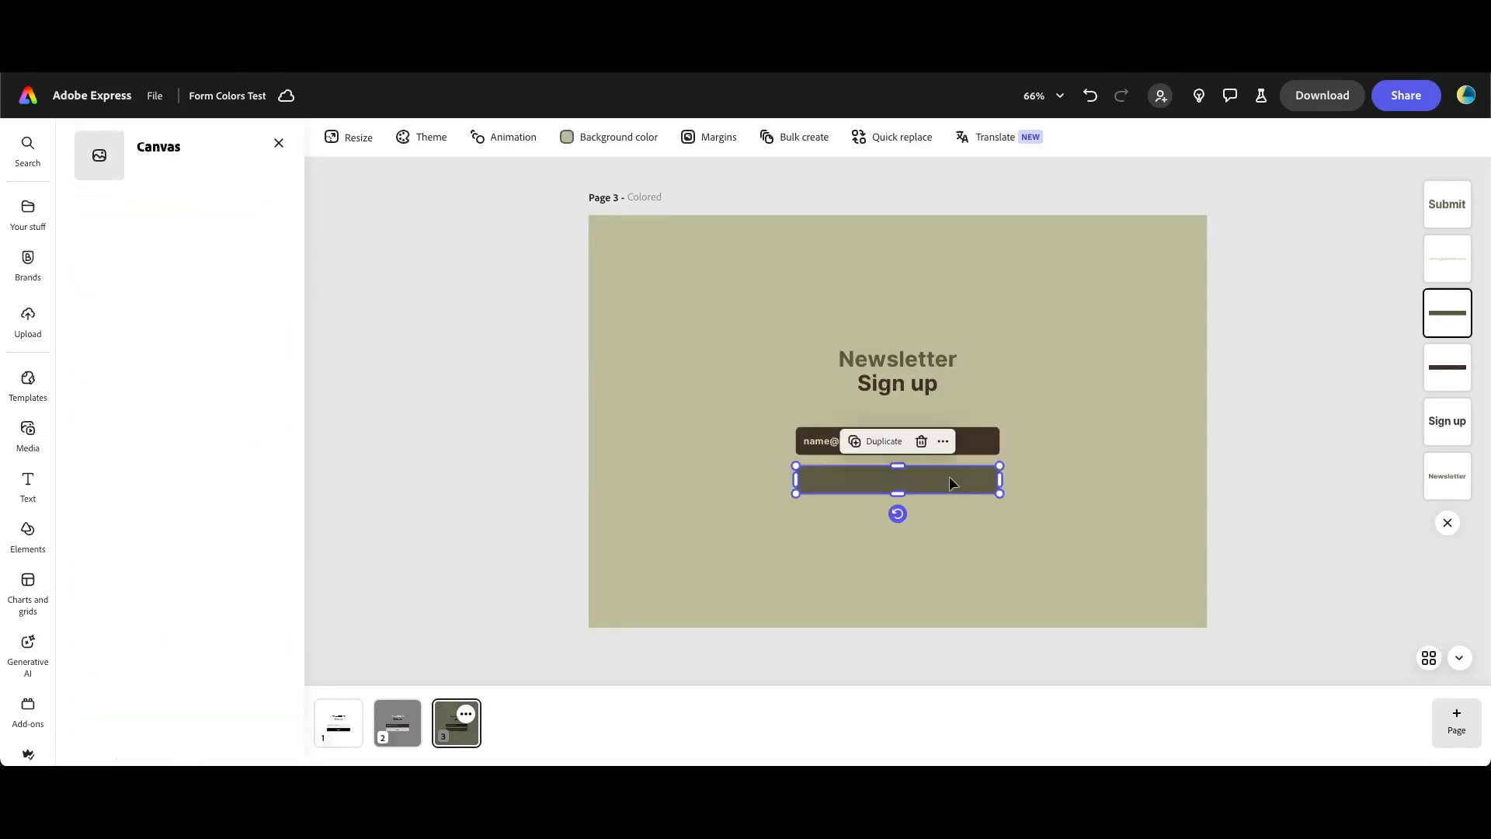
{"action": "left_click", "coordinate": [897, 481]}
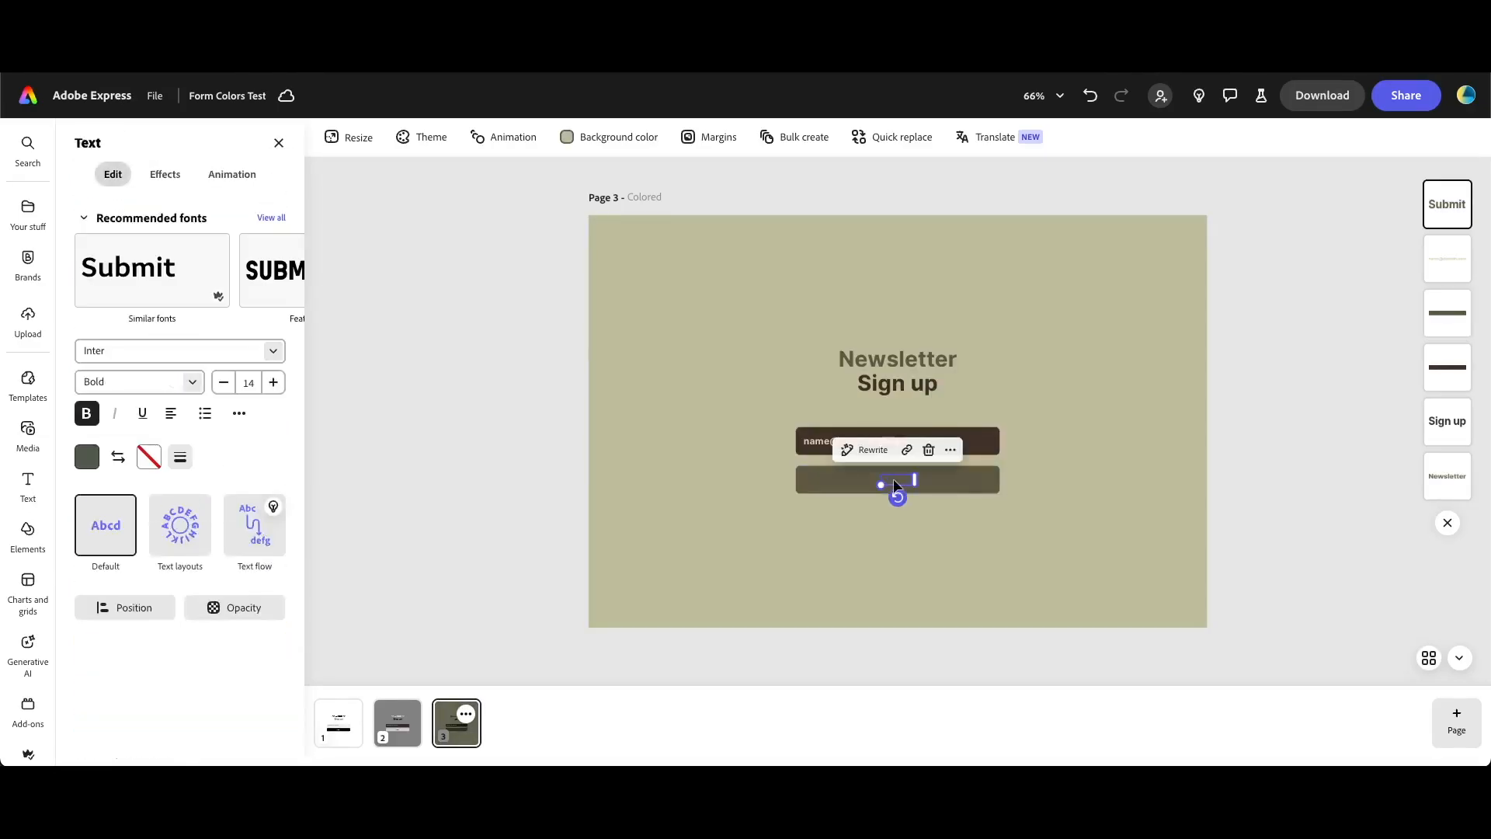
{"action": "left_click", "coordinate": [87, 459]}
{"action": "left_click", "coordinate": [165, 396]}
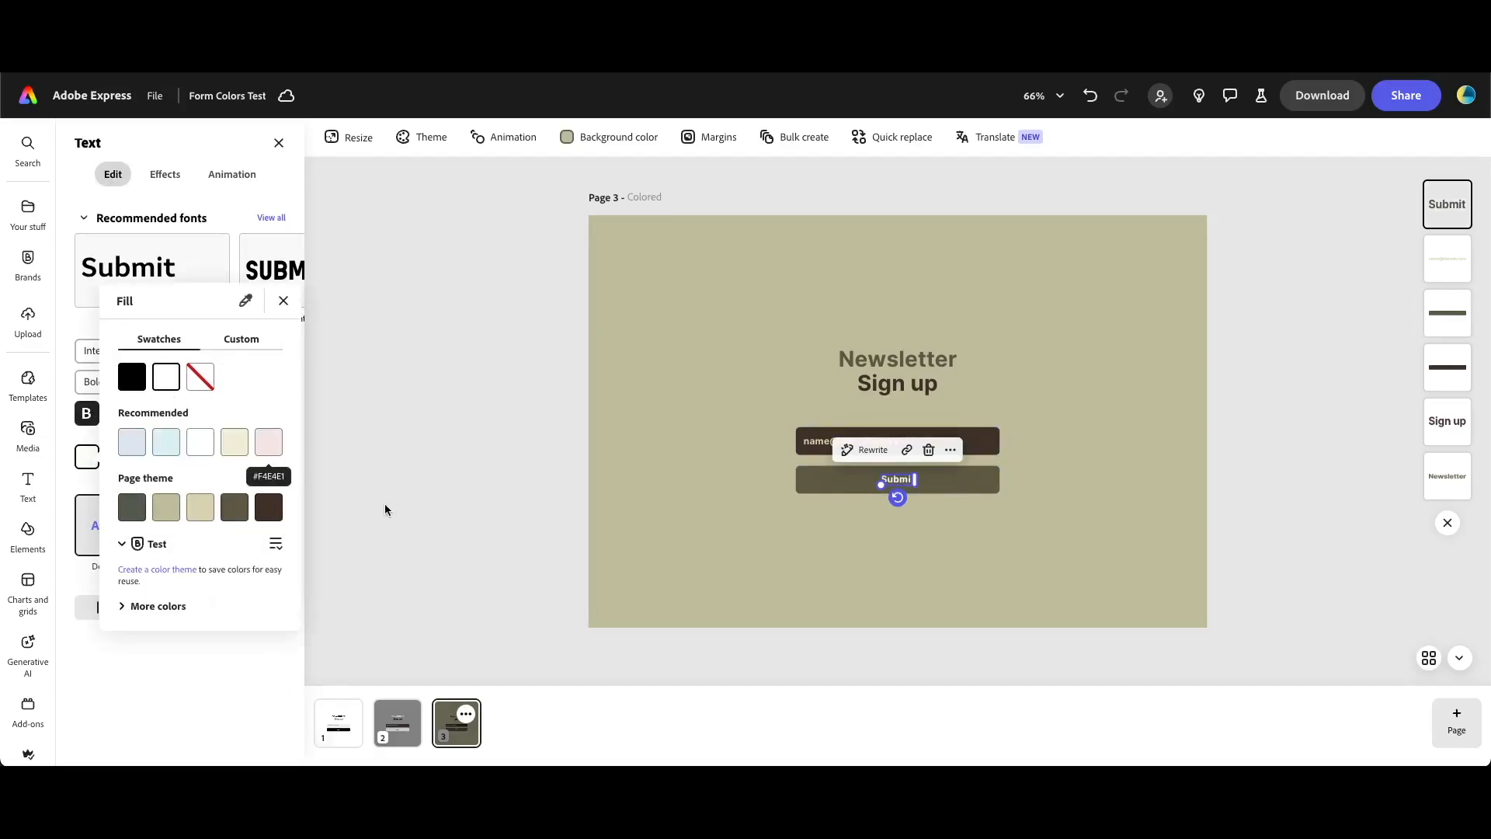
{"action": "left_click", "coordinate": [385, 508]}
Lighten page 3's background to a pale beige-green using a custom color.
{"action": "left_click", "coordinate": [568, 138]}
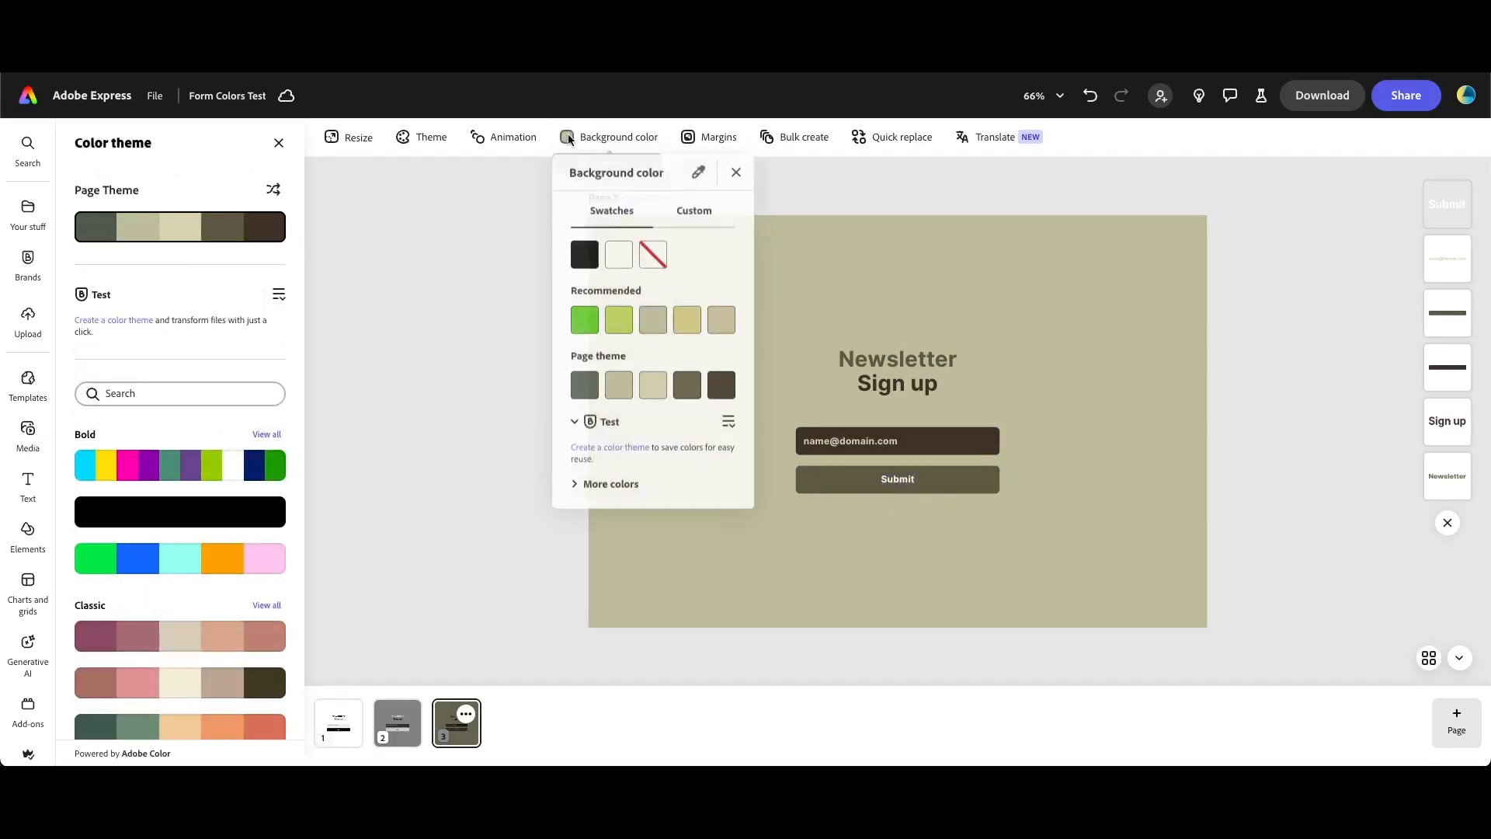
{"action": "left_click", "coordinate": [694, 212]}
{"action": "left_click_drag", "start_coordinate": [604, 295], "coordinate": [584, 287]}
{"action": "left_click", "coordinate": [444, 342]}
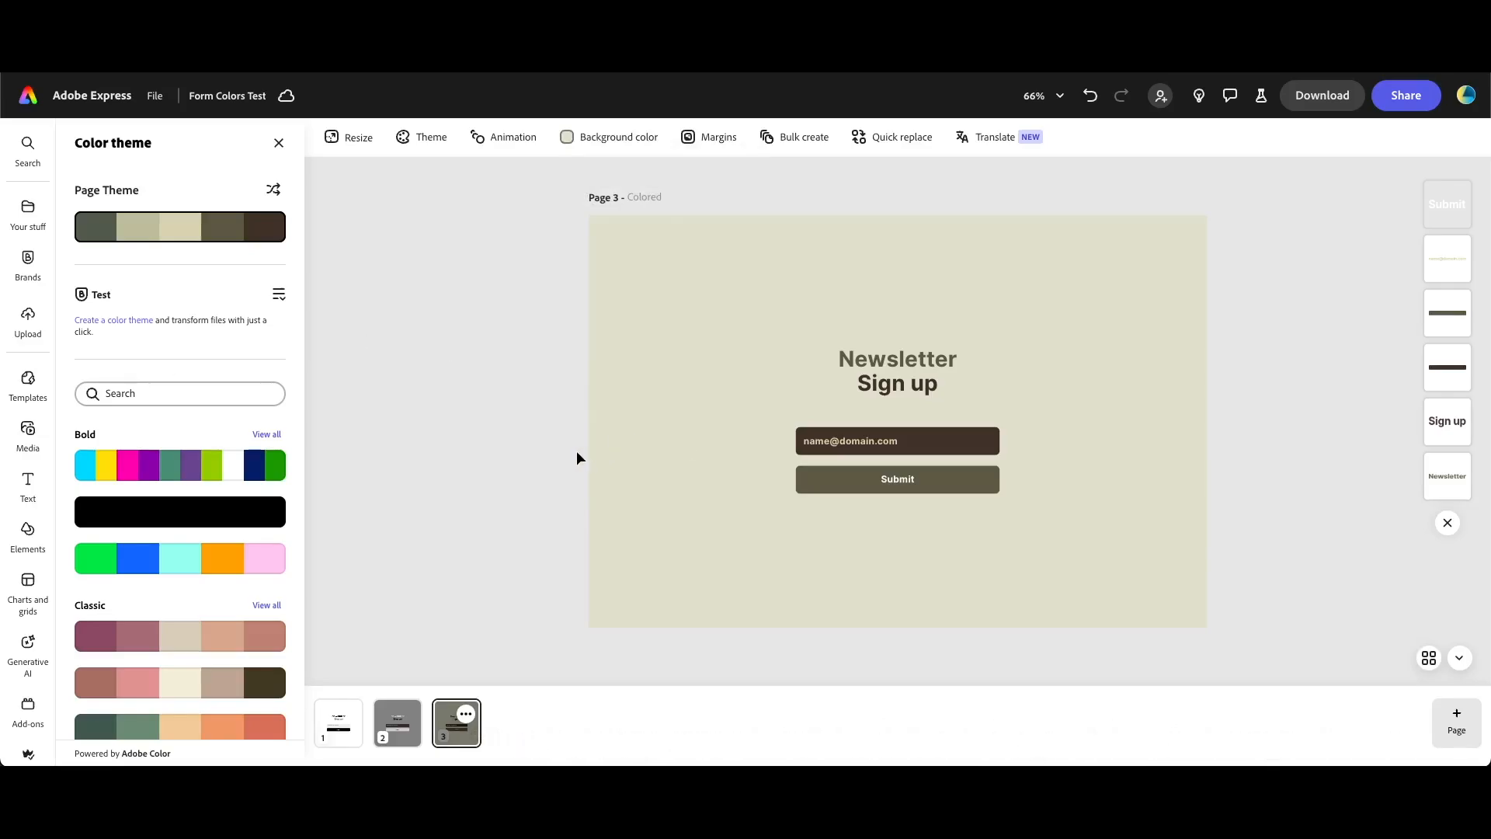
Check the selected page's download options, dismiss them, and capture a screenshot of the newsletter form area instead.
{"action": "left_click", "coordinate": [1321, 95]}
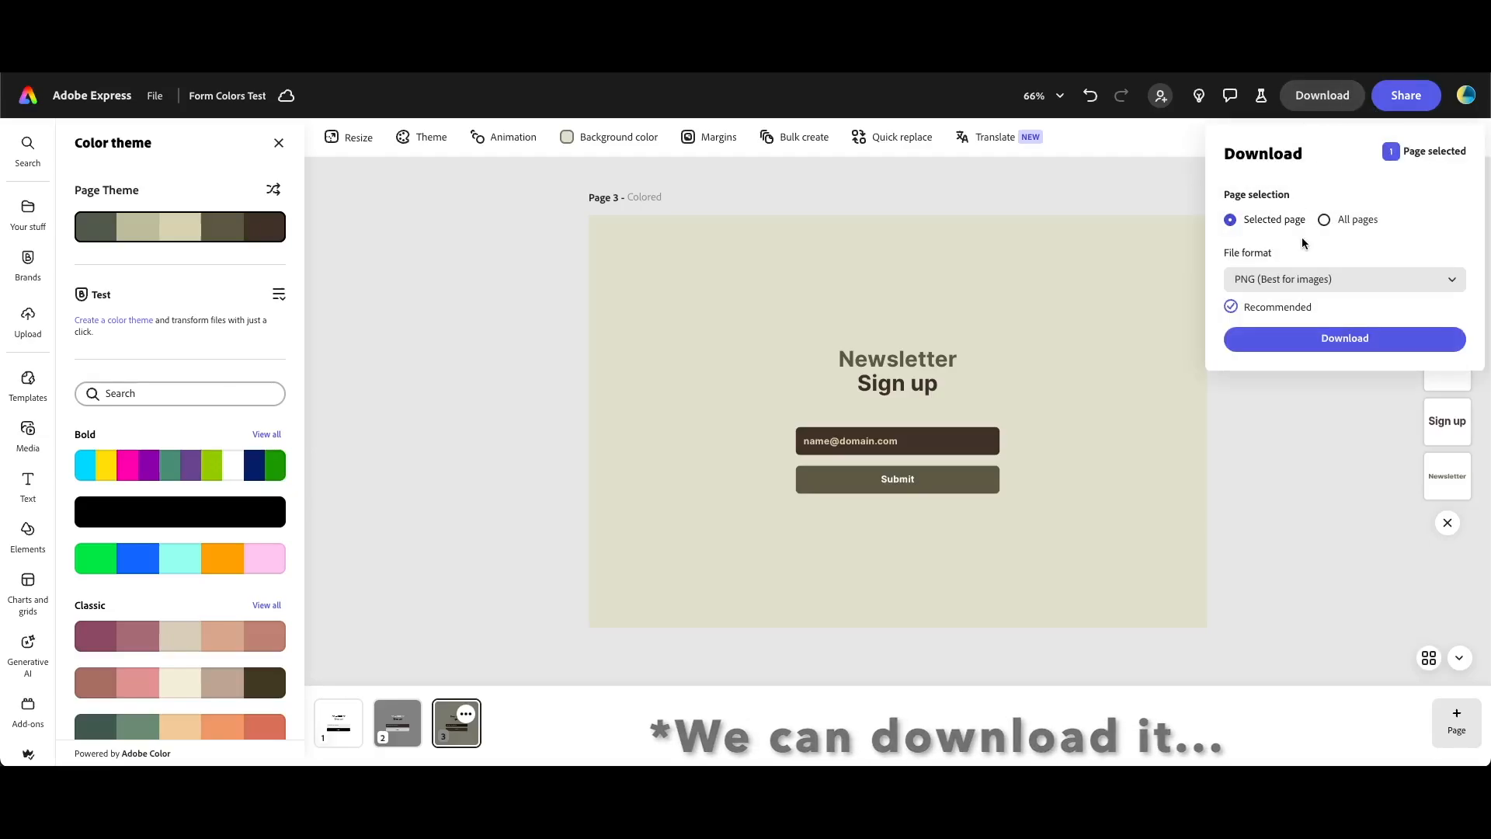
{"action": "left_click", "coordinate": [1267, 476]}
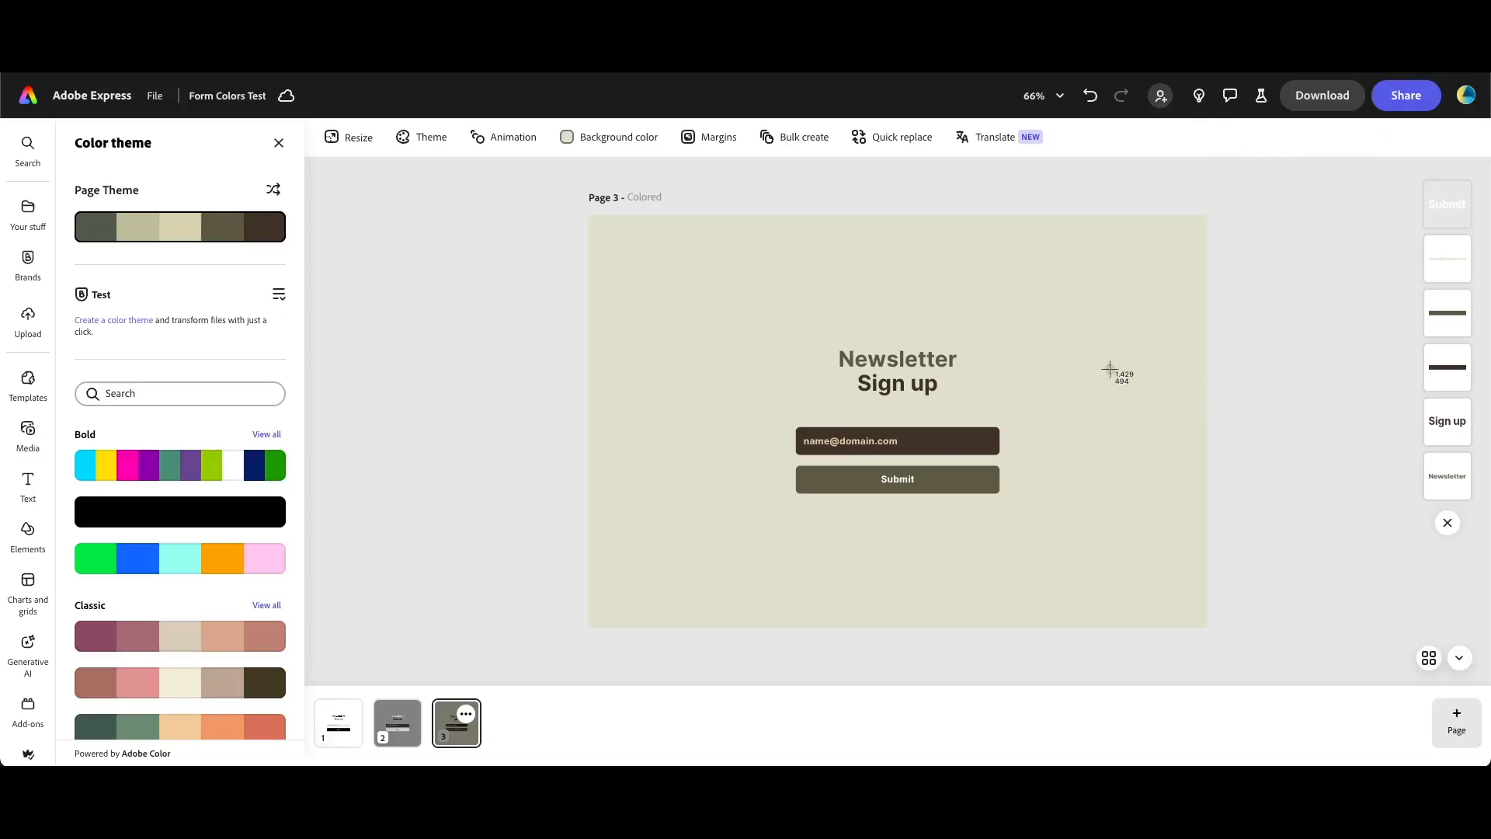
{"action": "left_click_drag", "start_coordinate": [746, 297], "coordinate": [1054, 549]}
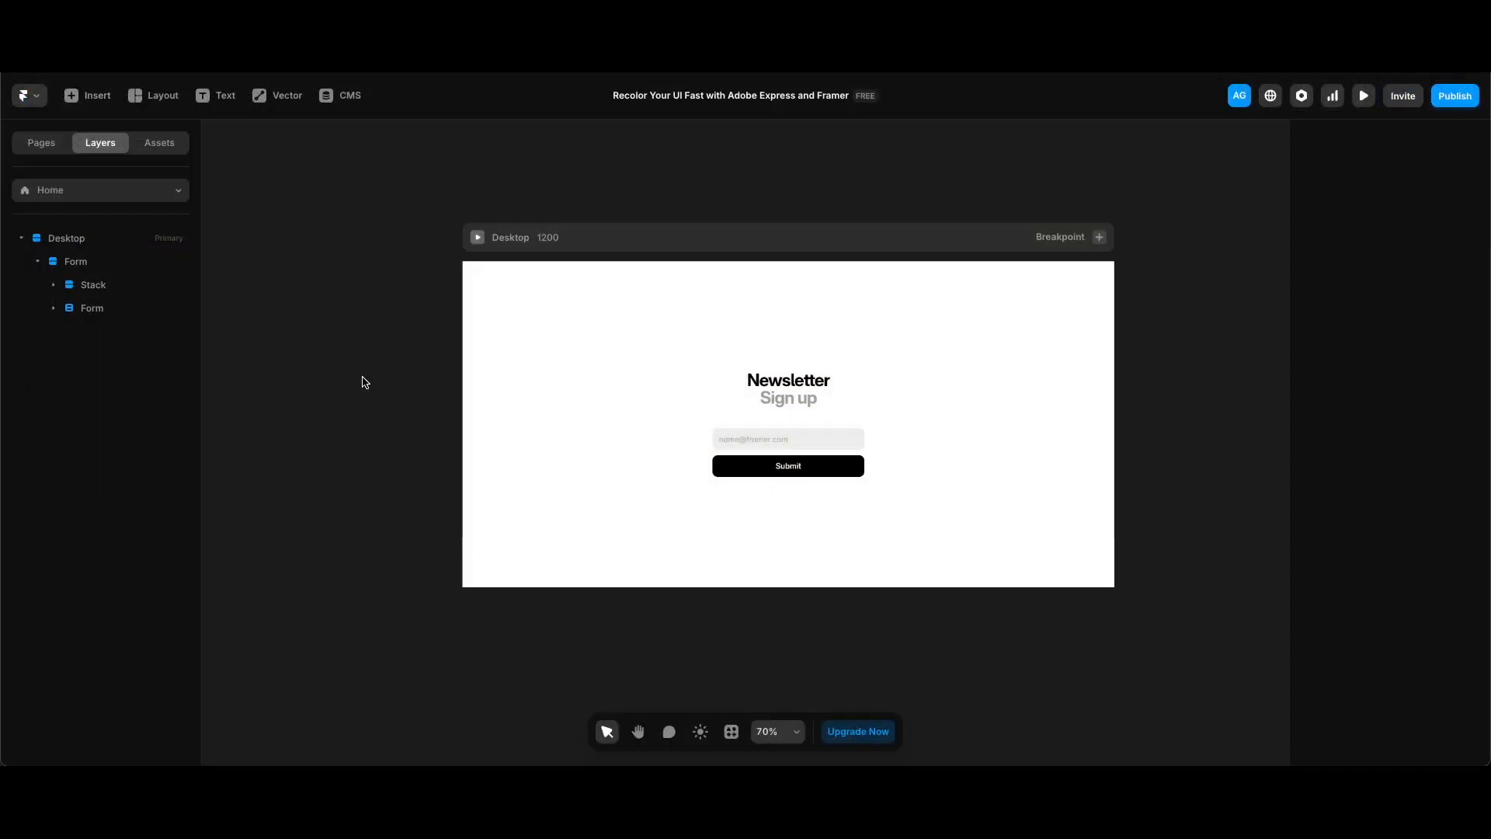
Switch to Framer and paste the recolored form screenshot onto the canvas beside the Desktop breakpoint.
{"action": "key", "text": "ctrl+v"}
{"action": "scroll", "coordinate": [574, 303], "scroll_direction": "up", "scroll_amount": 3}
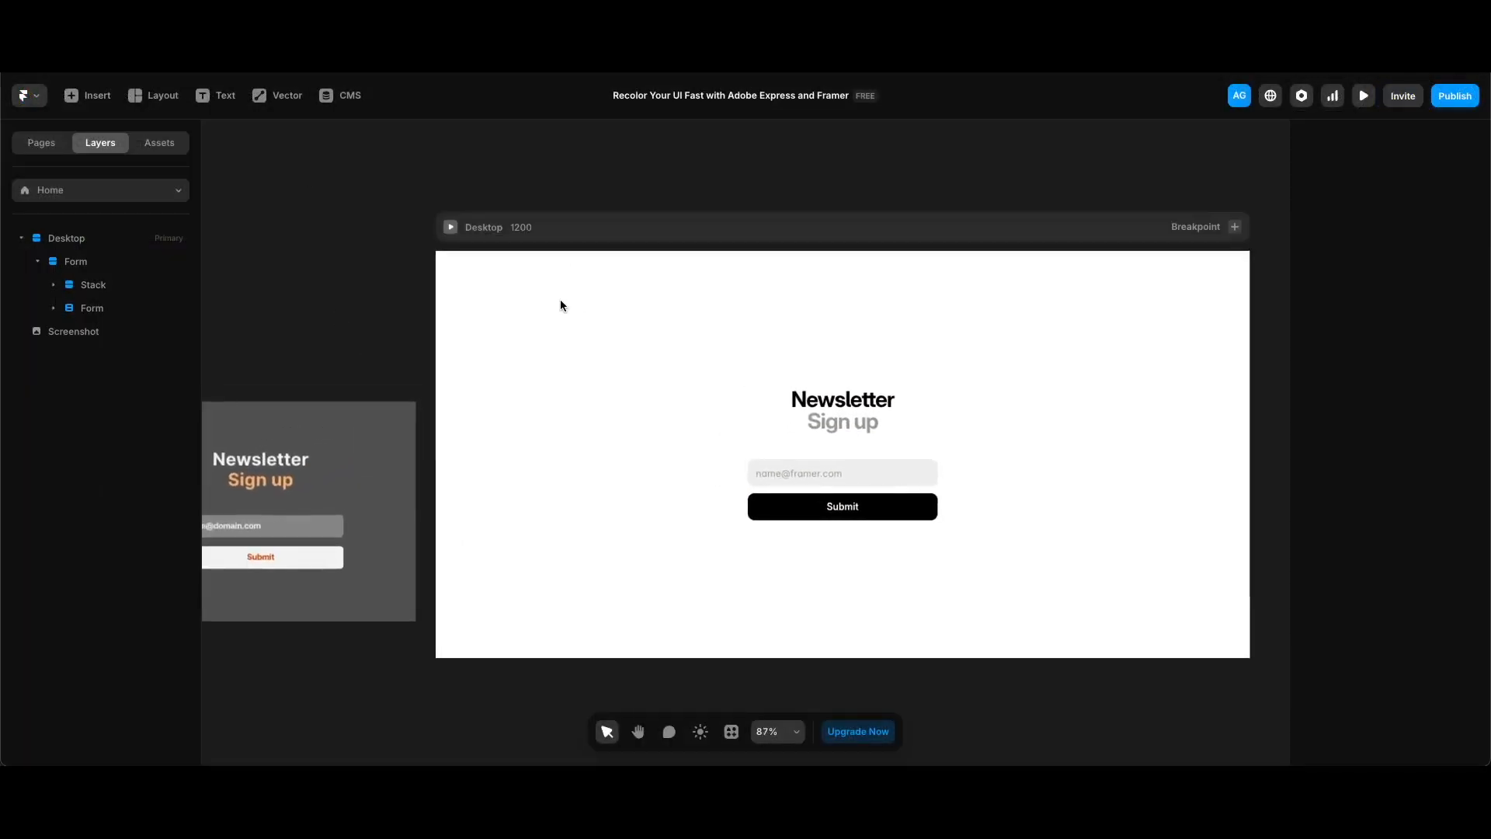
{"action": "scroll", "coordinate": [561, 300], "scroll_direction": "left", "scroll_amount": 2}
Fill the Form section with the screenshot's sampled dark gray background and color the Newsletter heading F1F1F1.
{"action": "left_click", "coordinate": [670, 346]}
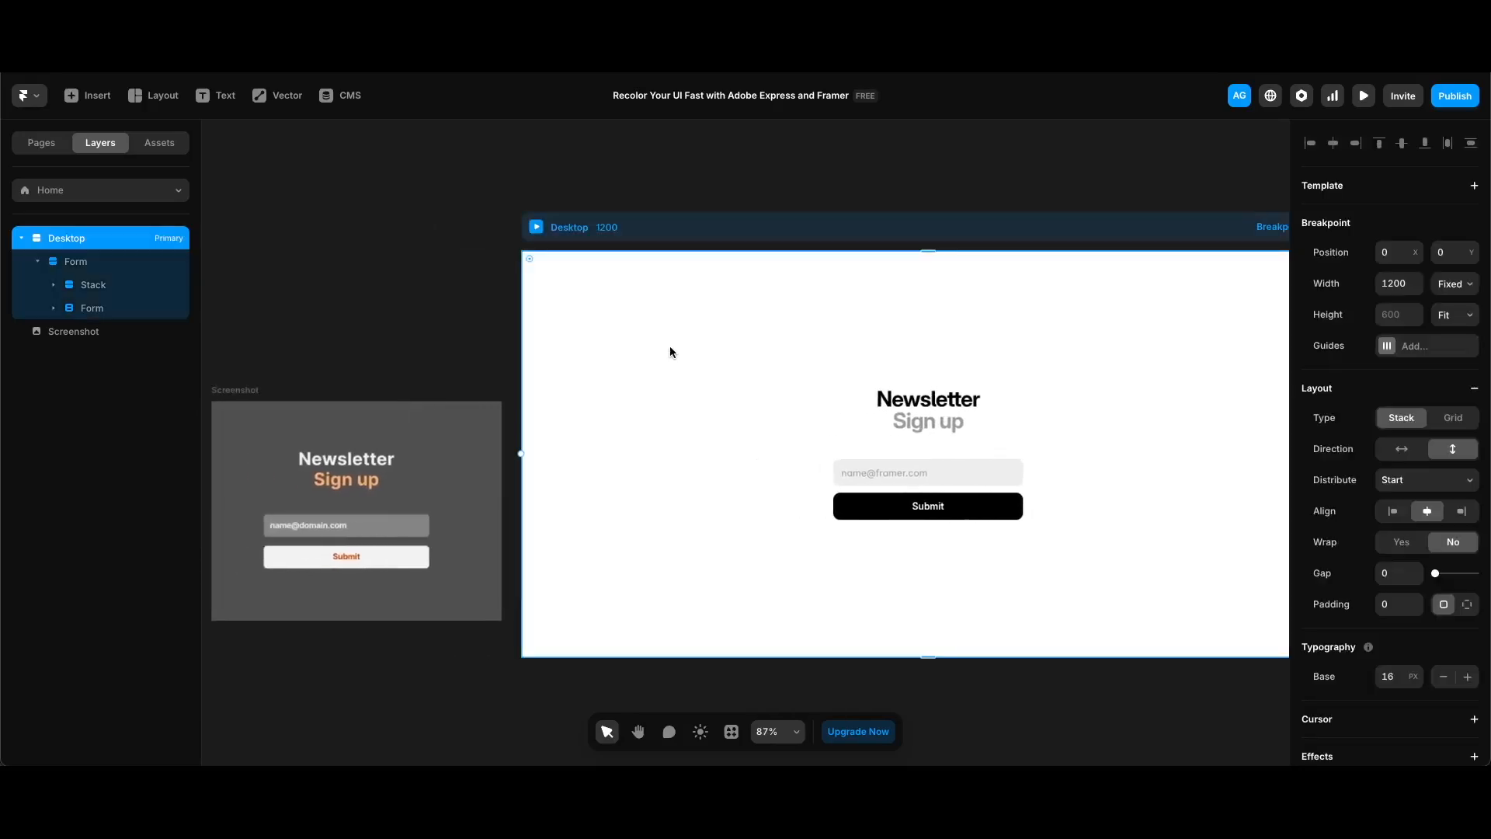
{"action": "scroll", "coordinate": [1383, 480], "scroll_direction": "down", "scroll_amount": 5}
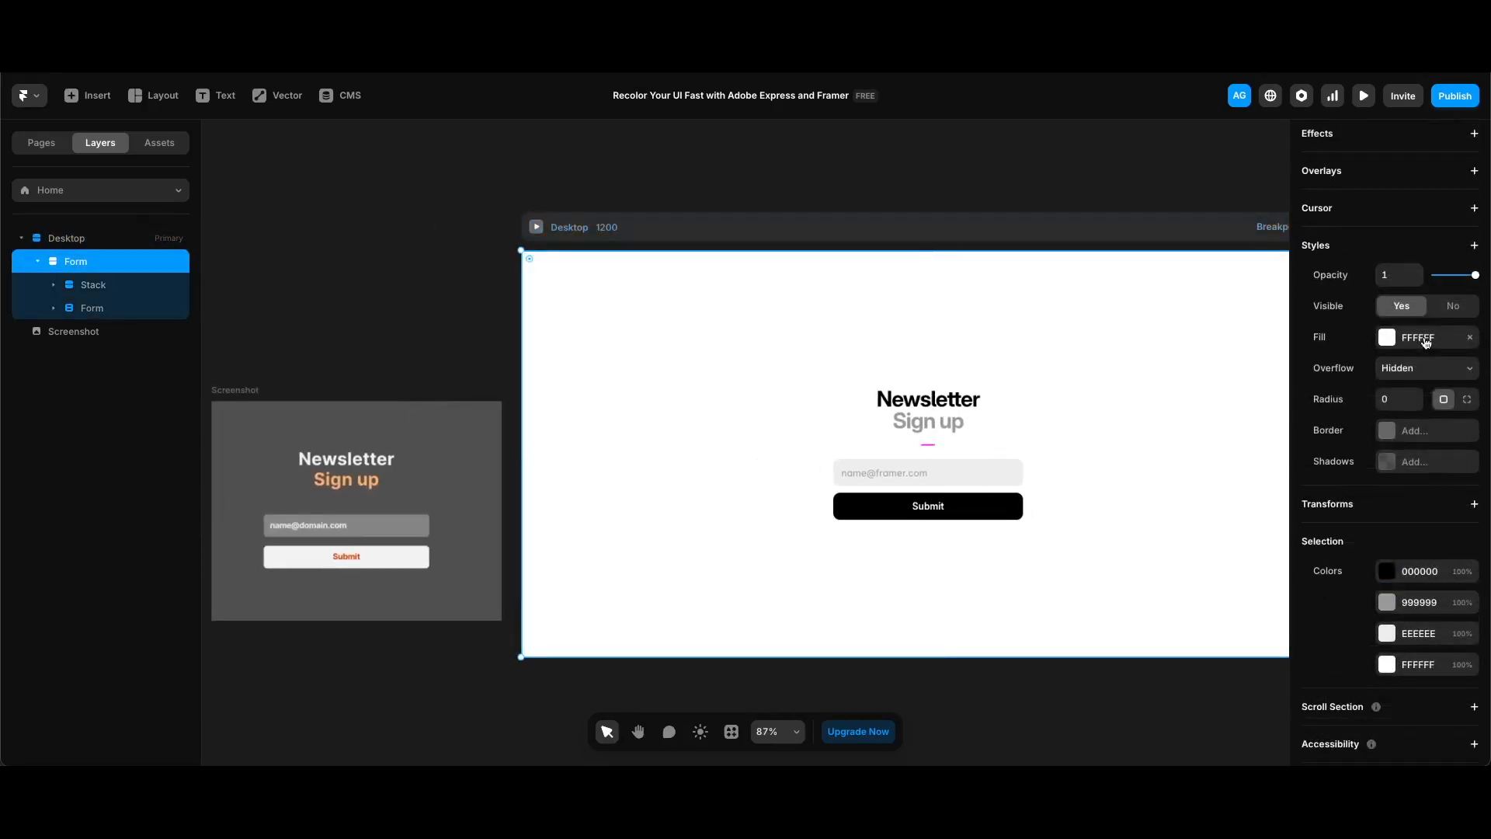
{"action": "left_click", "coordinate": [1425, 339]}
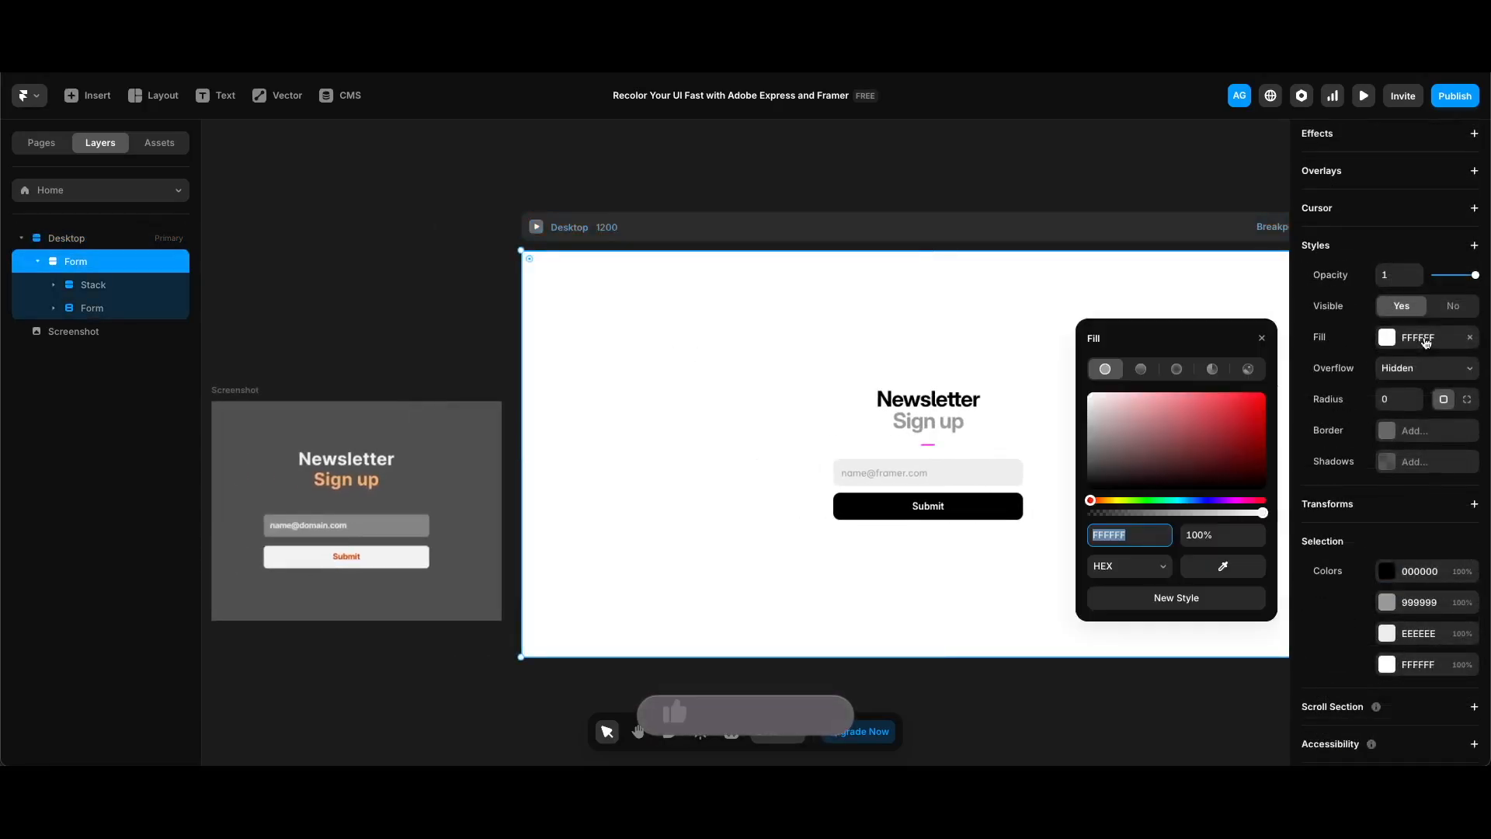
{"action": "left_click", "coordinate": [1223, 566]}
{"action": "left_click", "coordinate": [458, 446]}
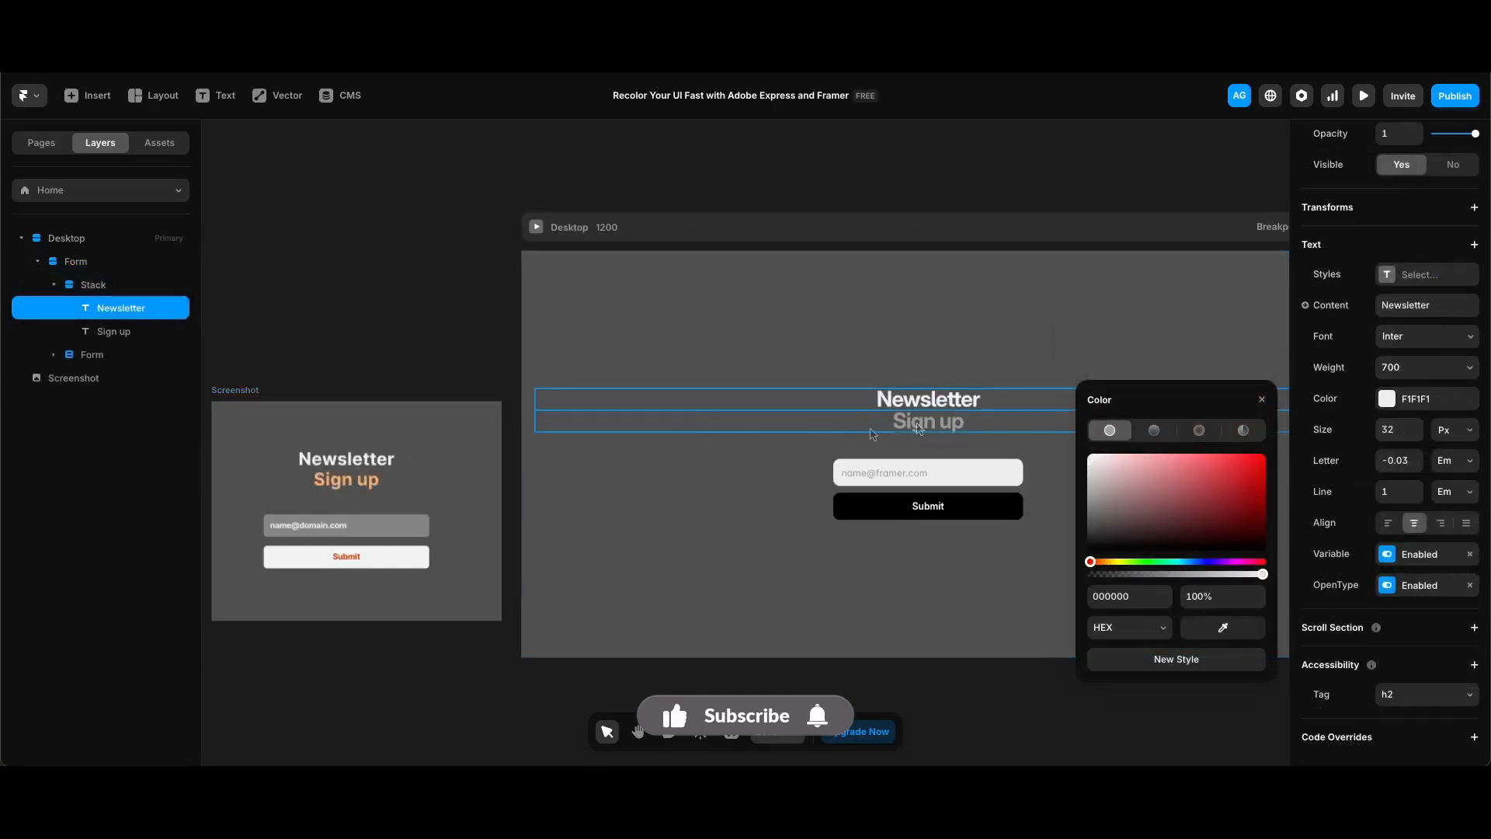
Color the Sign up heading F5B175 by sampling the orange heading in the screenshot.
{"action": "left_click", "coordinate": [924, 428]}
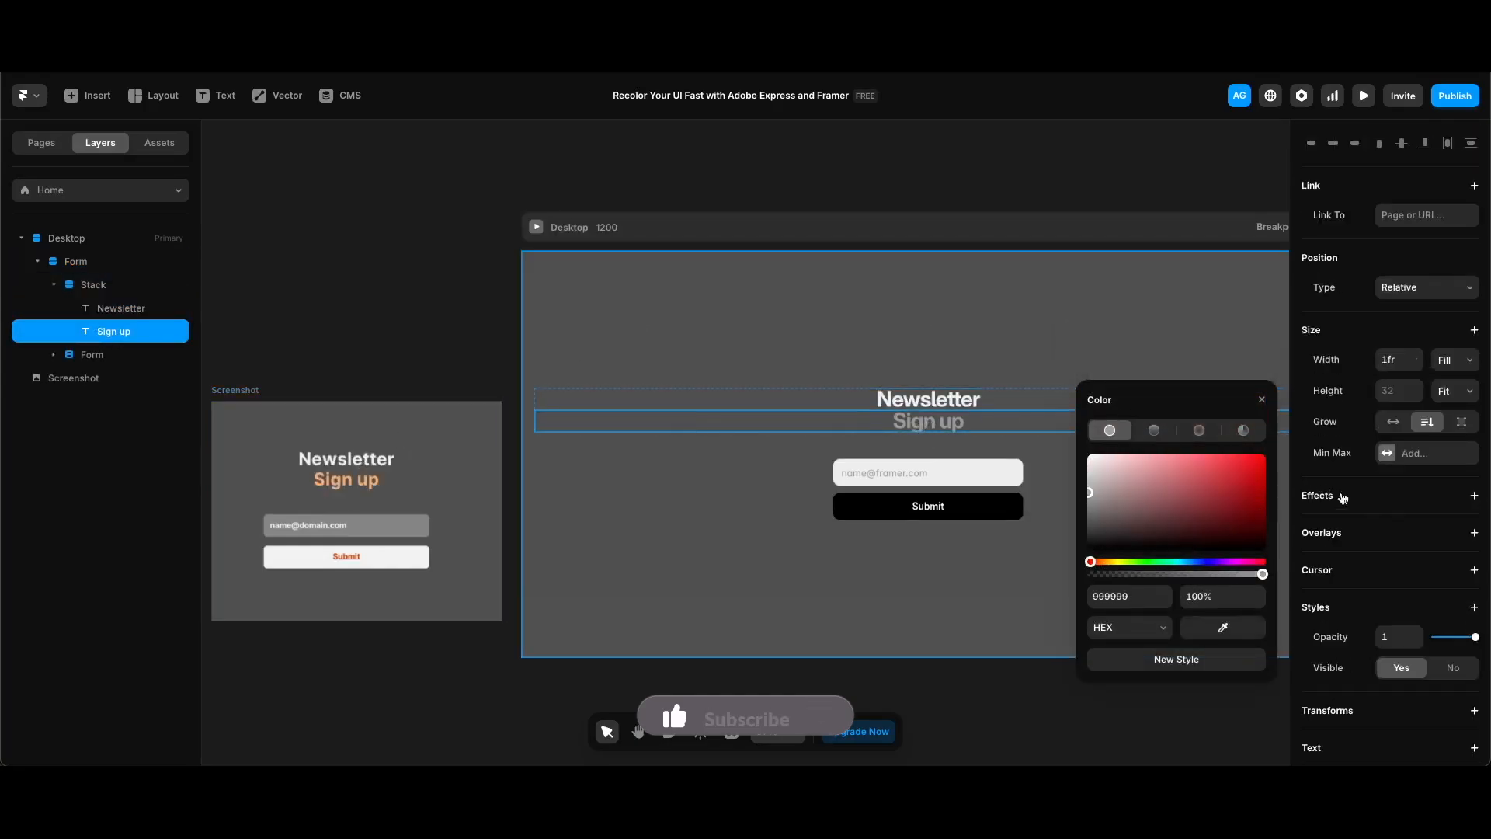
{"action": "scroll", "coordinate": [1343, 497], "scroll_direction": "down", "scroll_amount": 6}
{"action": "left_click", "coordinate": [1223, 628]}
{"action": "left_click", "coordinate": [334, 480]}
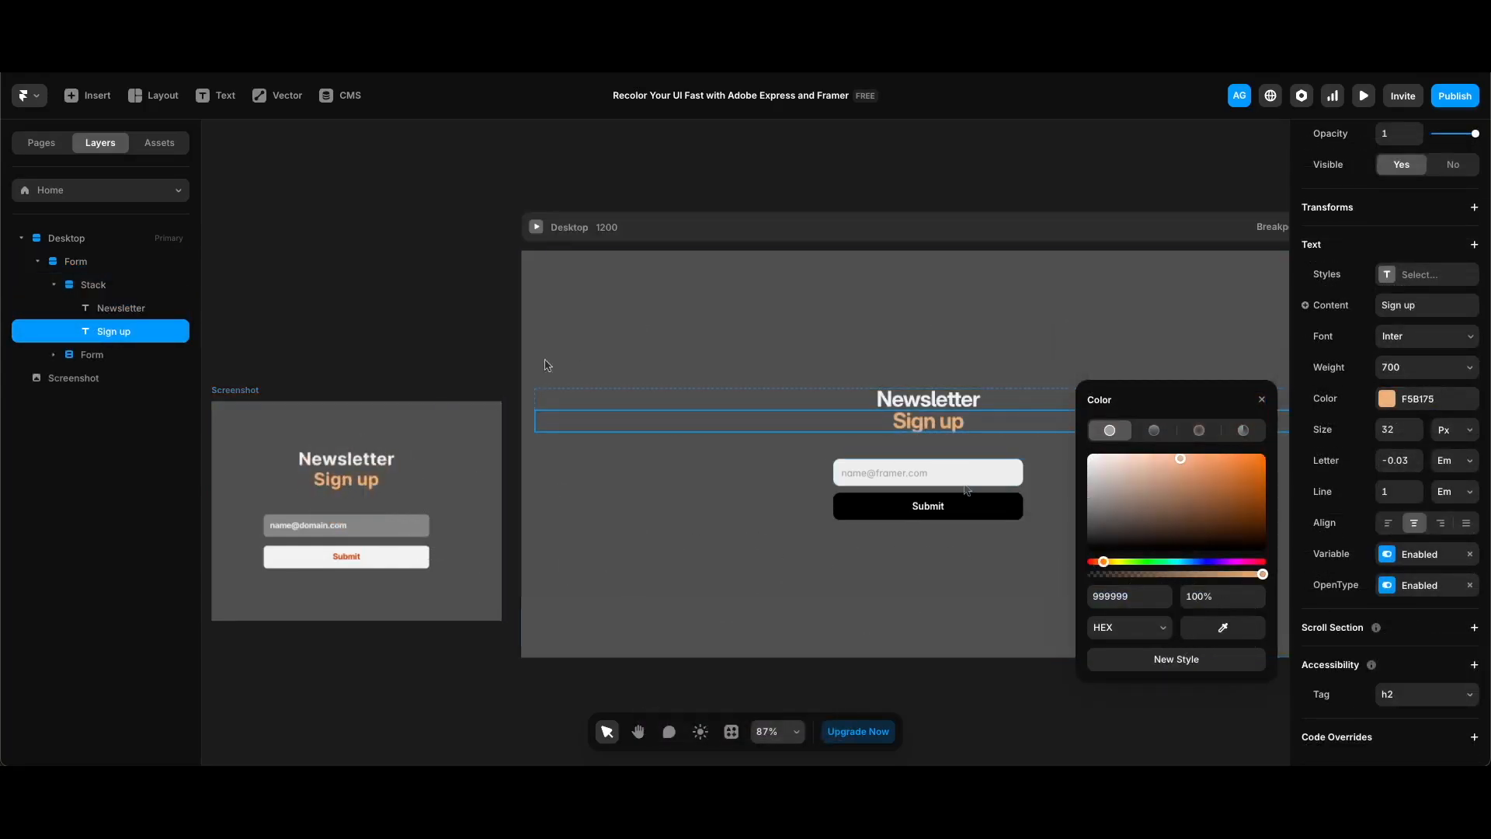
Set the email input's fill to 858585 by sampling the screenshot's email field.
{"action": "left_click", "coordinate": [929, 472]}
{"action": "left_click", "coordinate": [1440, 681]}
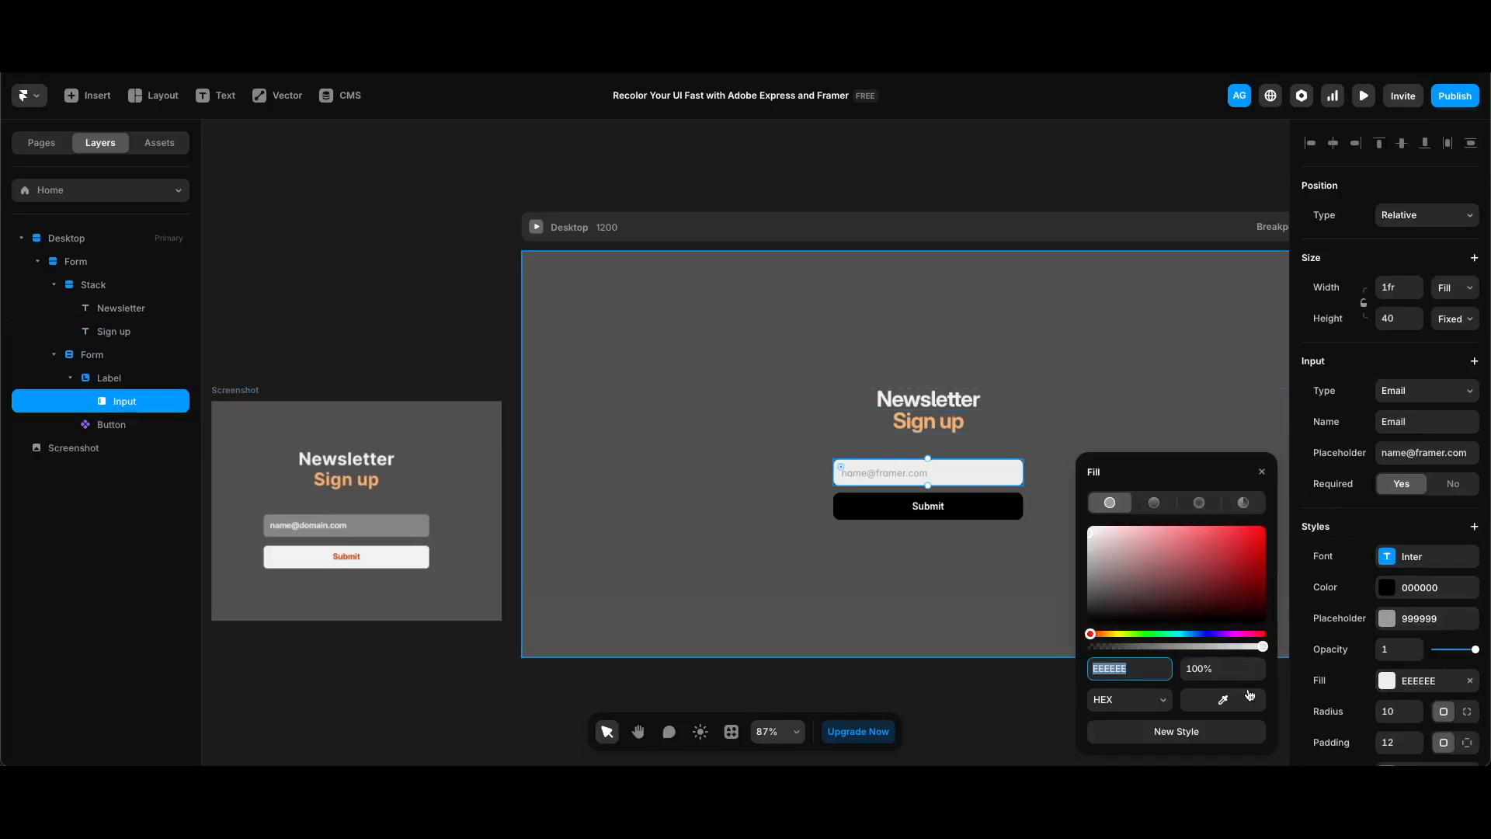
{"action": "left_click", "coordinate": [1223, 699]}
{"action": "left_click", "coordinate": [388, 524]}
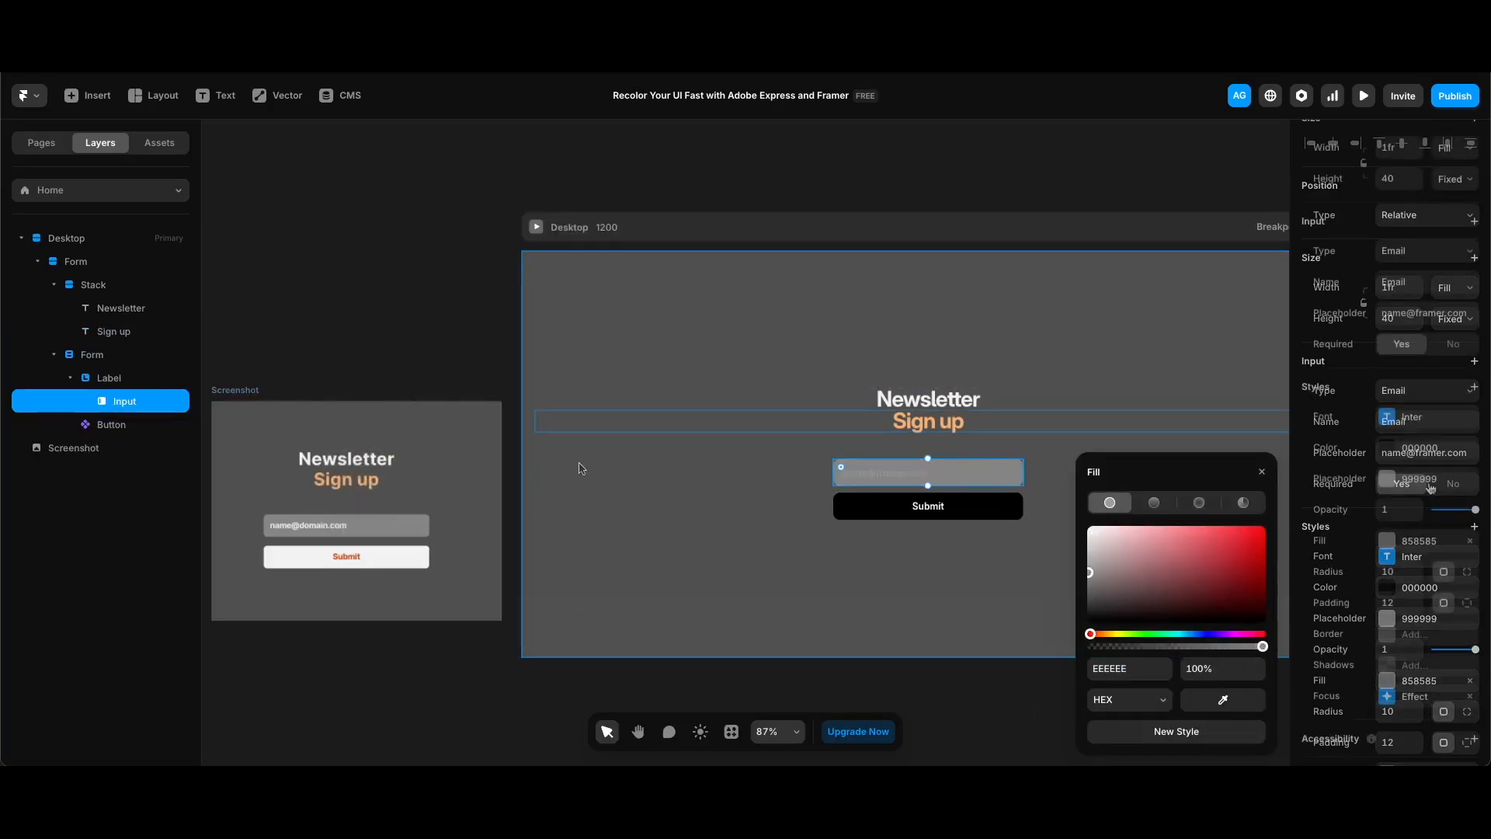
Set the email input's placeholder color by sampling the light placeholder text in the screenshot.
{"action": "left_click", "coordinate": [1431, 487]}
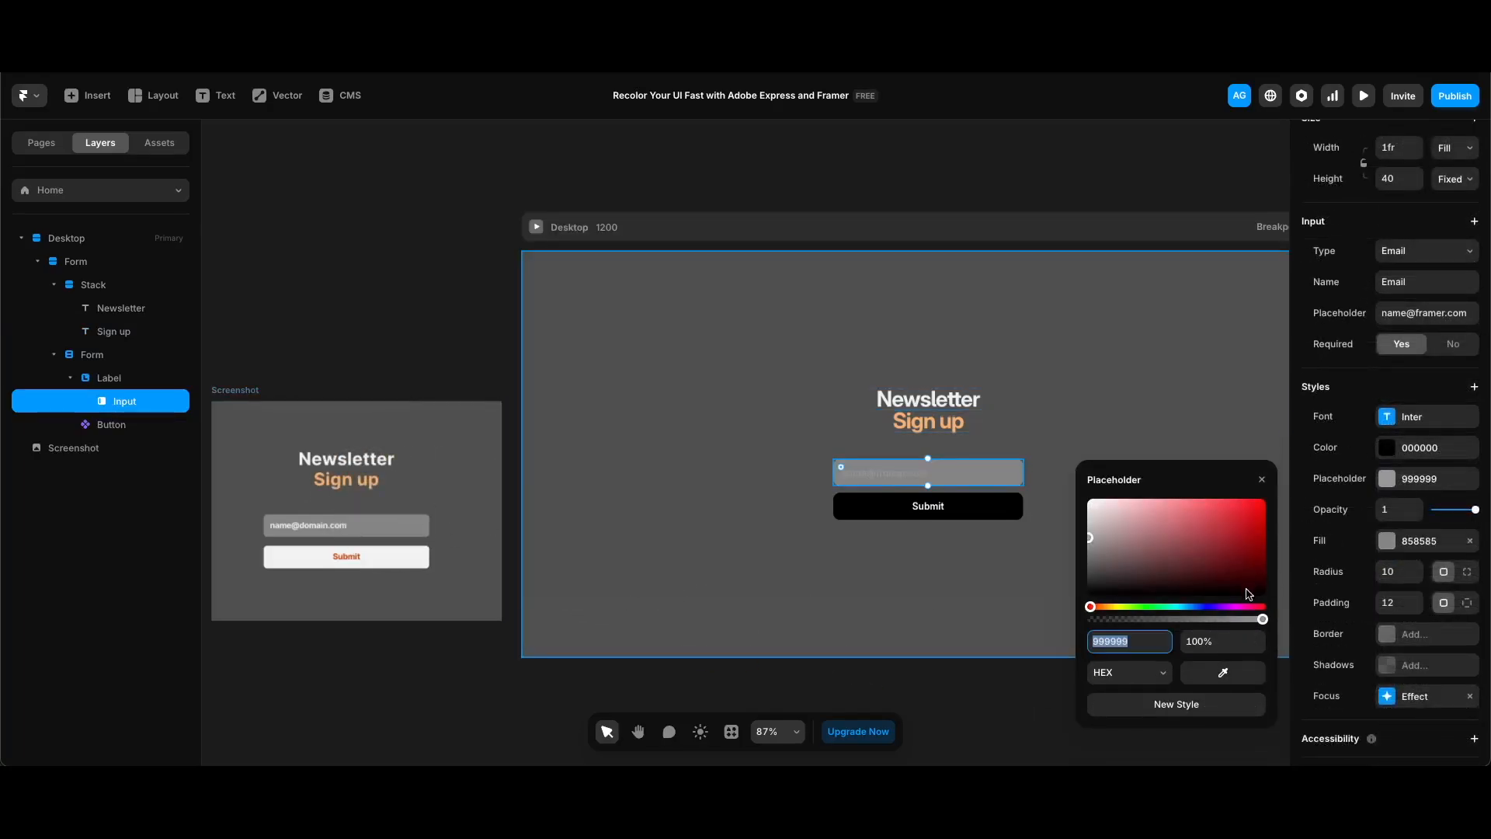
{"action": "left_click", "coordinate": [1223, 672]}
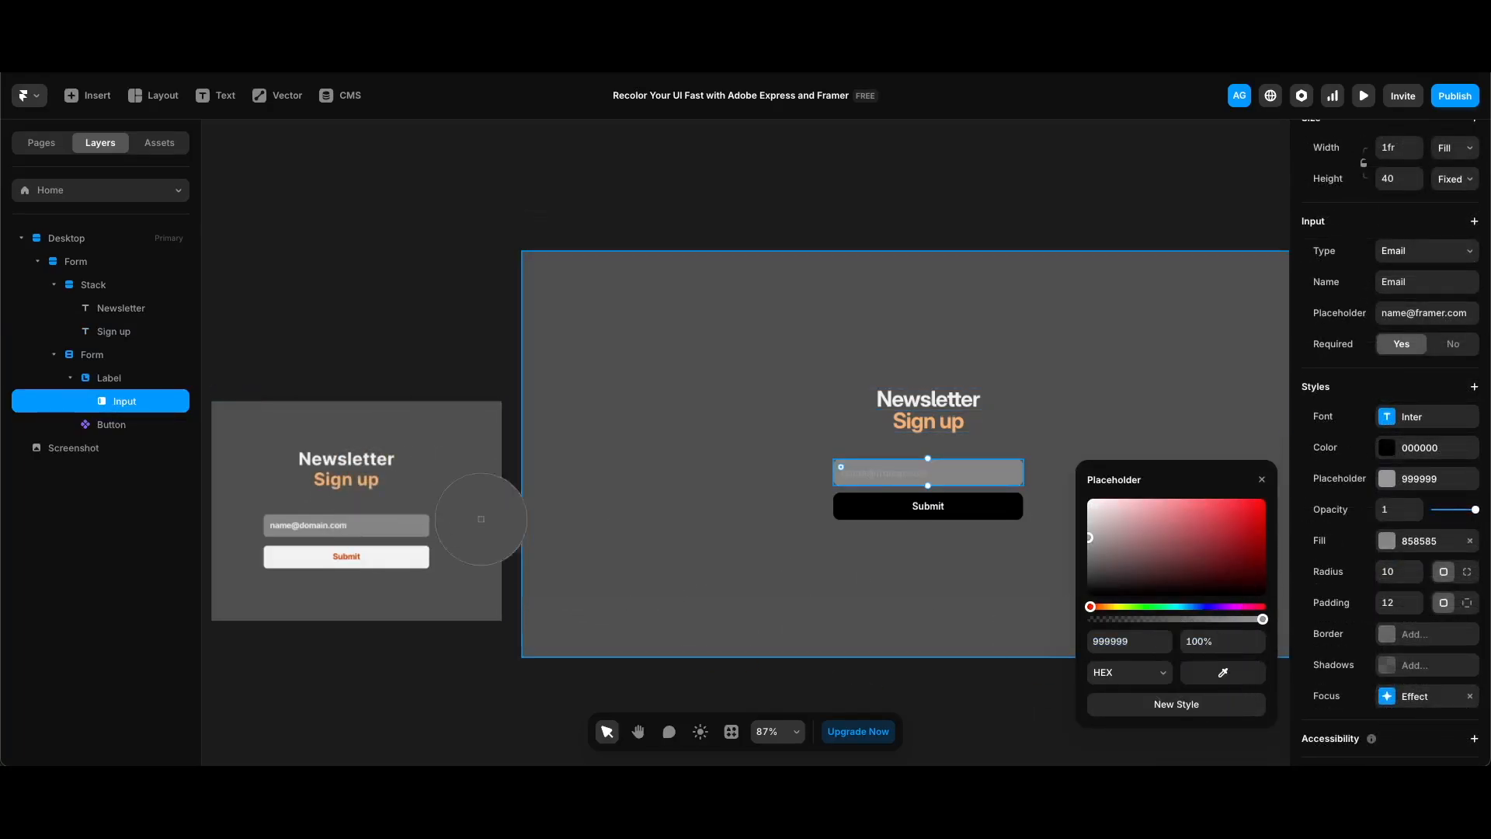
{"action": "left_click", "coordinate": [290, 526]}
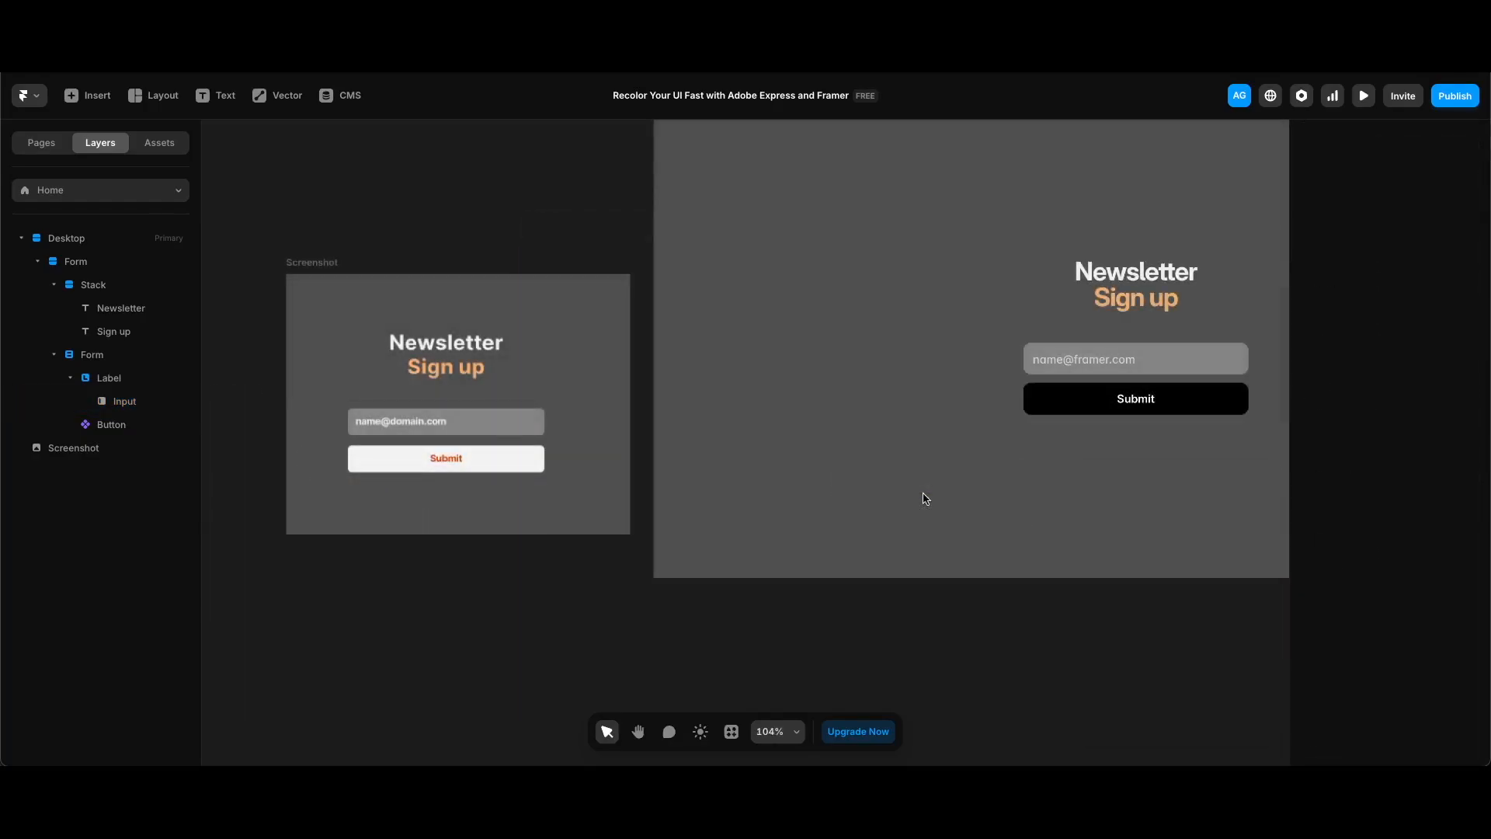
Draw a 68 by 68 frame below the screenshot and duplicate it to make a second swatch.
{"action": "scroll", "coordinate": [925, 498], "scroll_direction": "right", "scroll_amount": 2}
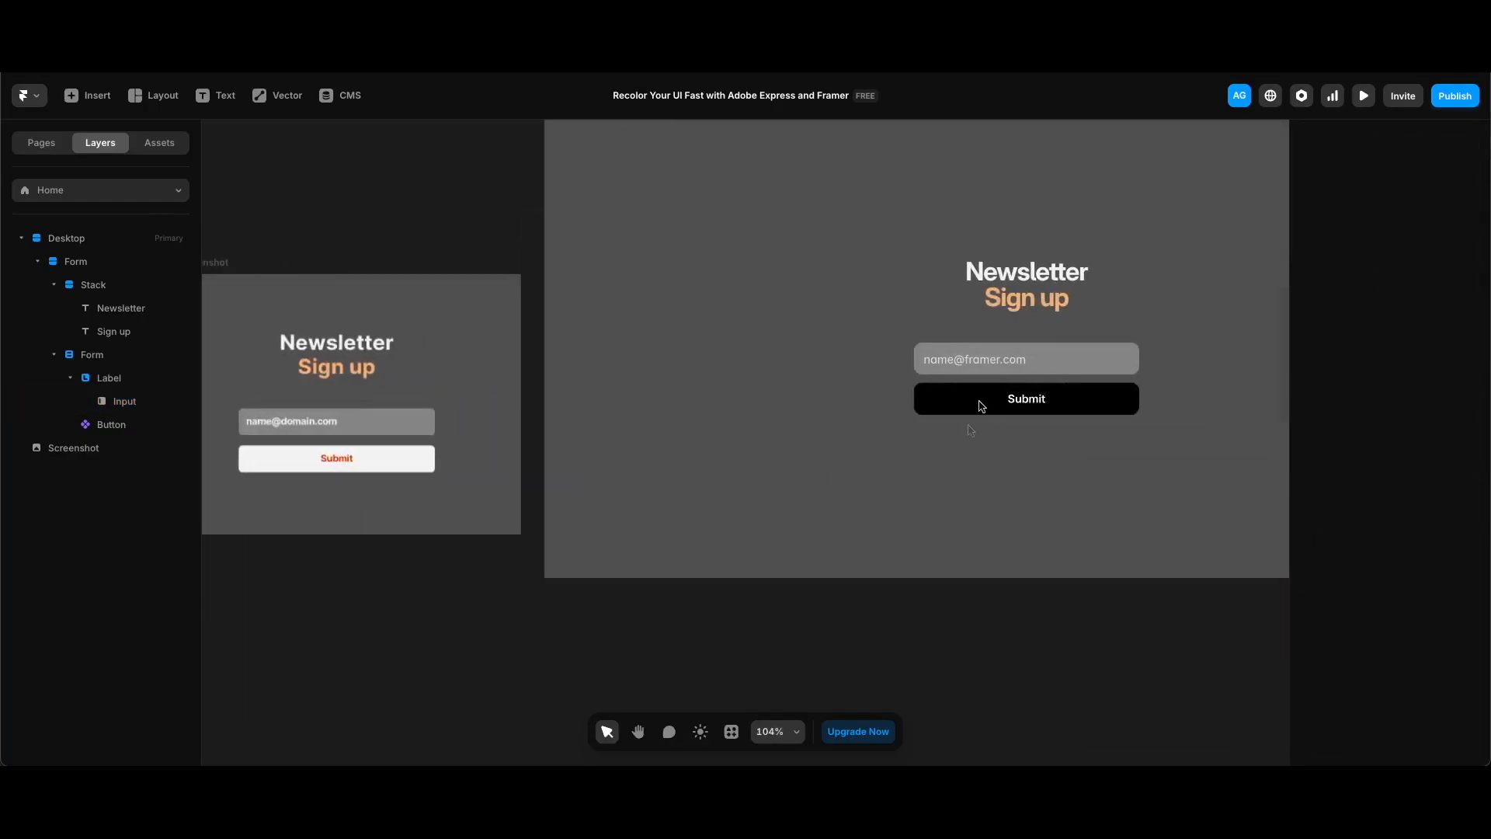
{"action": "left_click", "coordinate": [980, 405]}
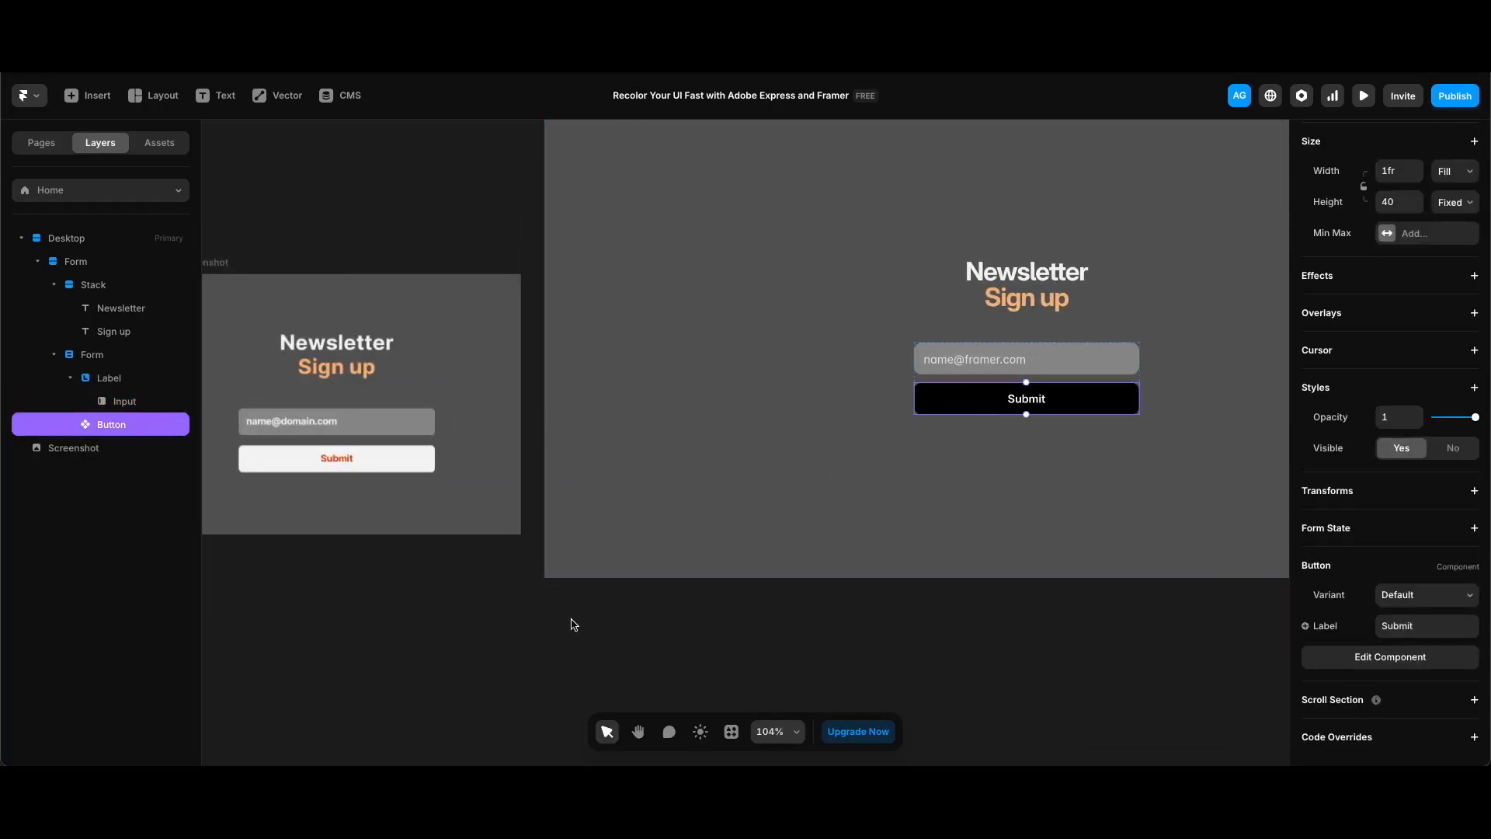
{"action": "scroll", "coordinate": [572, 624], "scroll_direction": "left", "scroll_amount": 2}
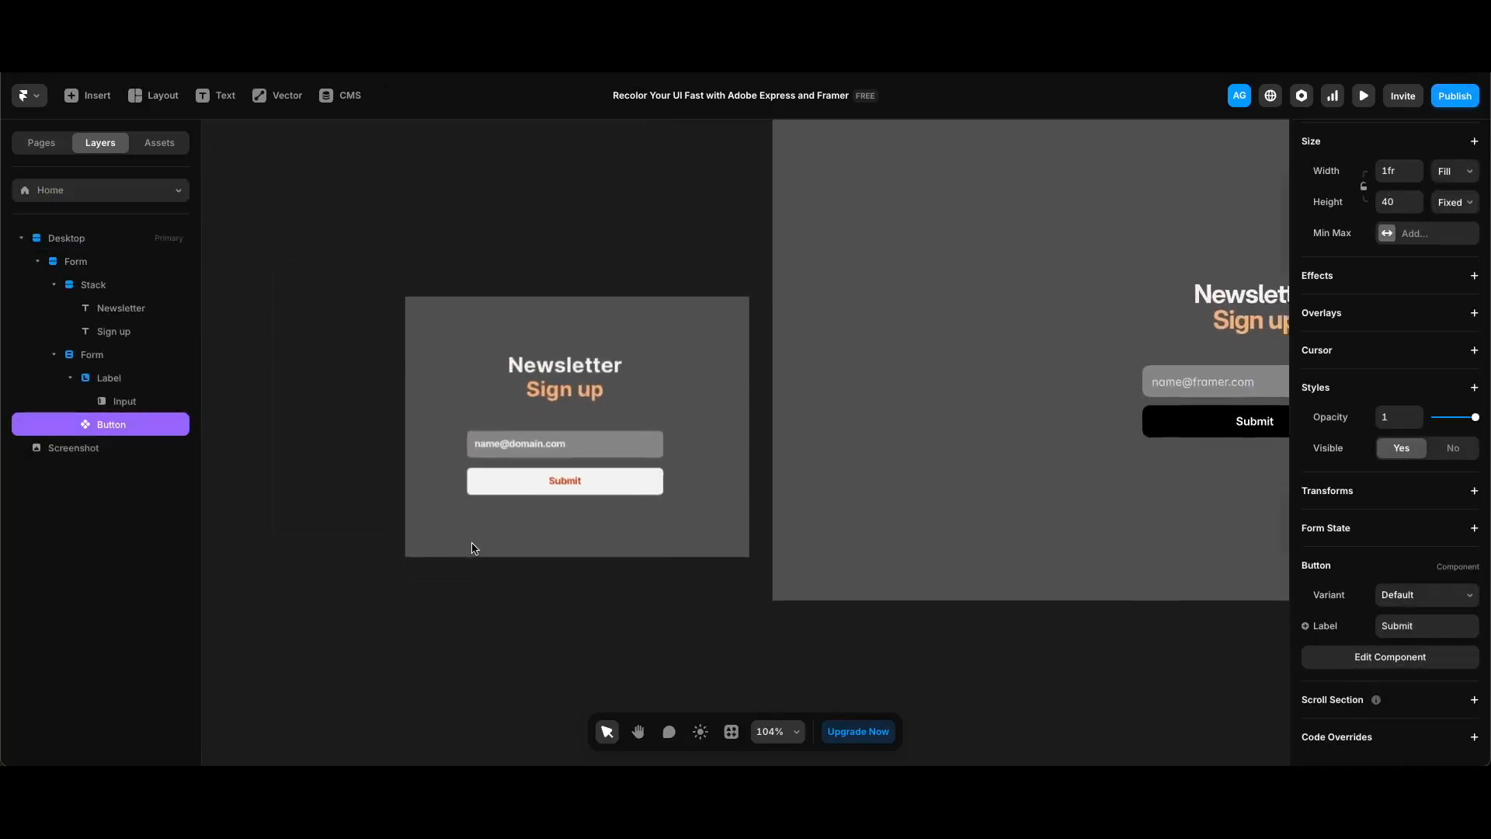
{"action": "scroll", "coordinate": [472, 548], "scroll_direction": "down", "scroll_amount": 1}
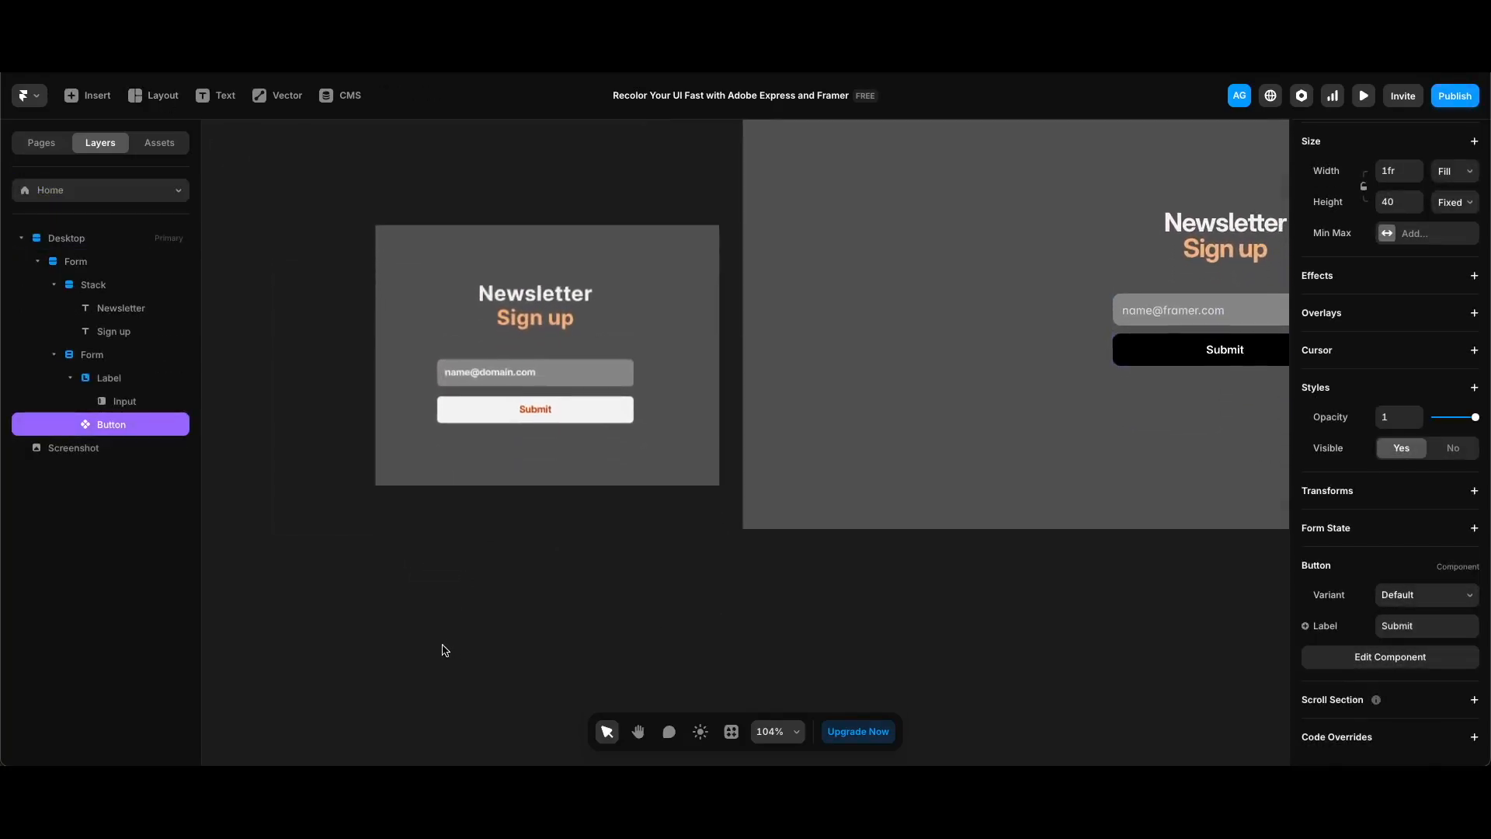
{"action": "left_click", "coordinate": [399, 534]}
{"action": "key", "text": "f"}
{"action": "left_click_drag", "start_coordinate": [417, 541], "coordinate": [470, 595]}
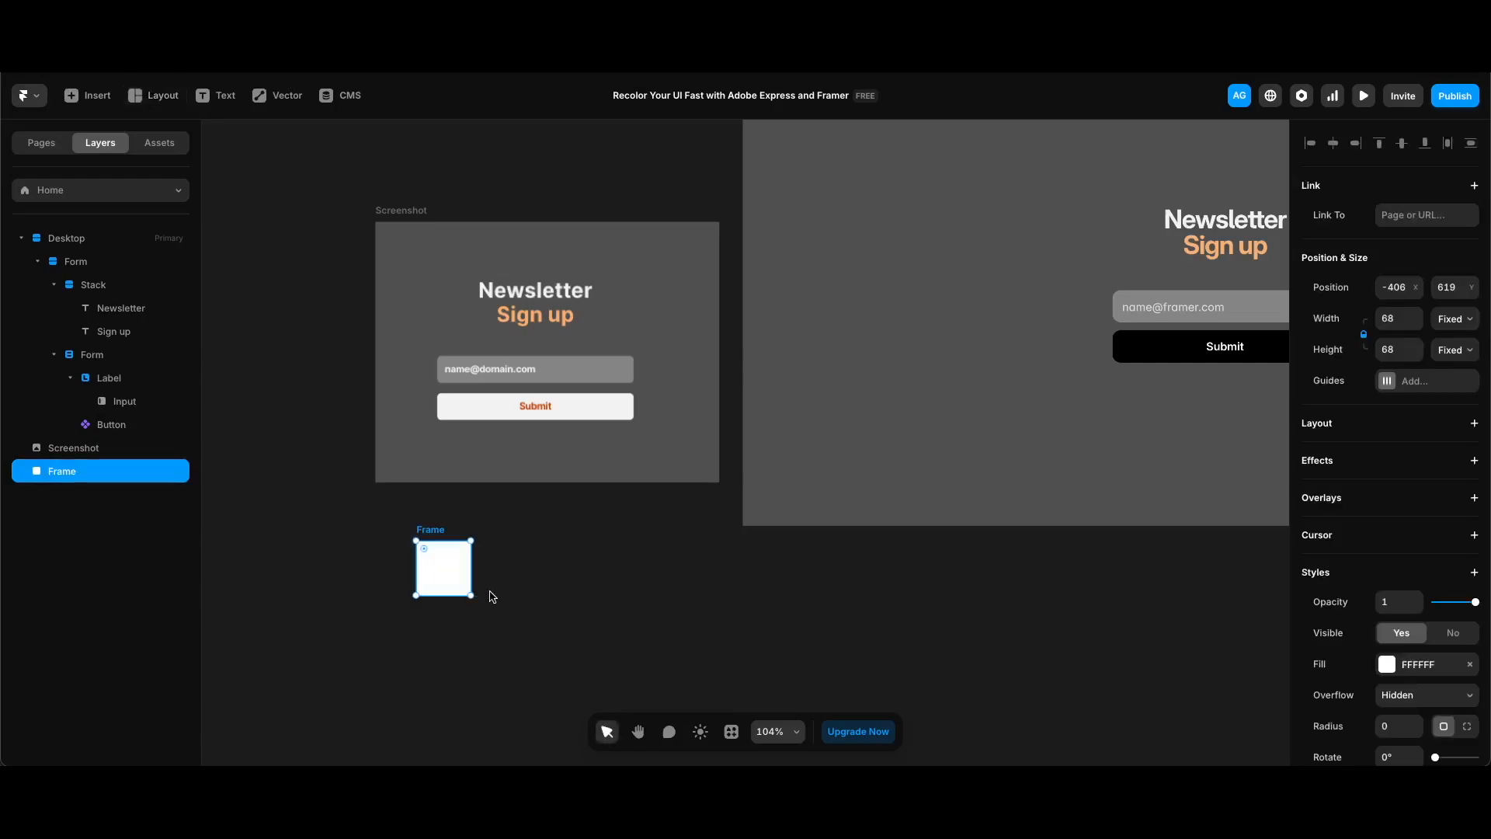
{"action": "key", "text": "ctrl+d"}
Fill the duplicated frame with the screenshot's orange Submit text color and the original frame with the button's F2F2F2.
{"action": "left_click", "coordinate": [1387, 663]}
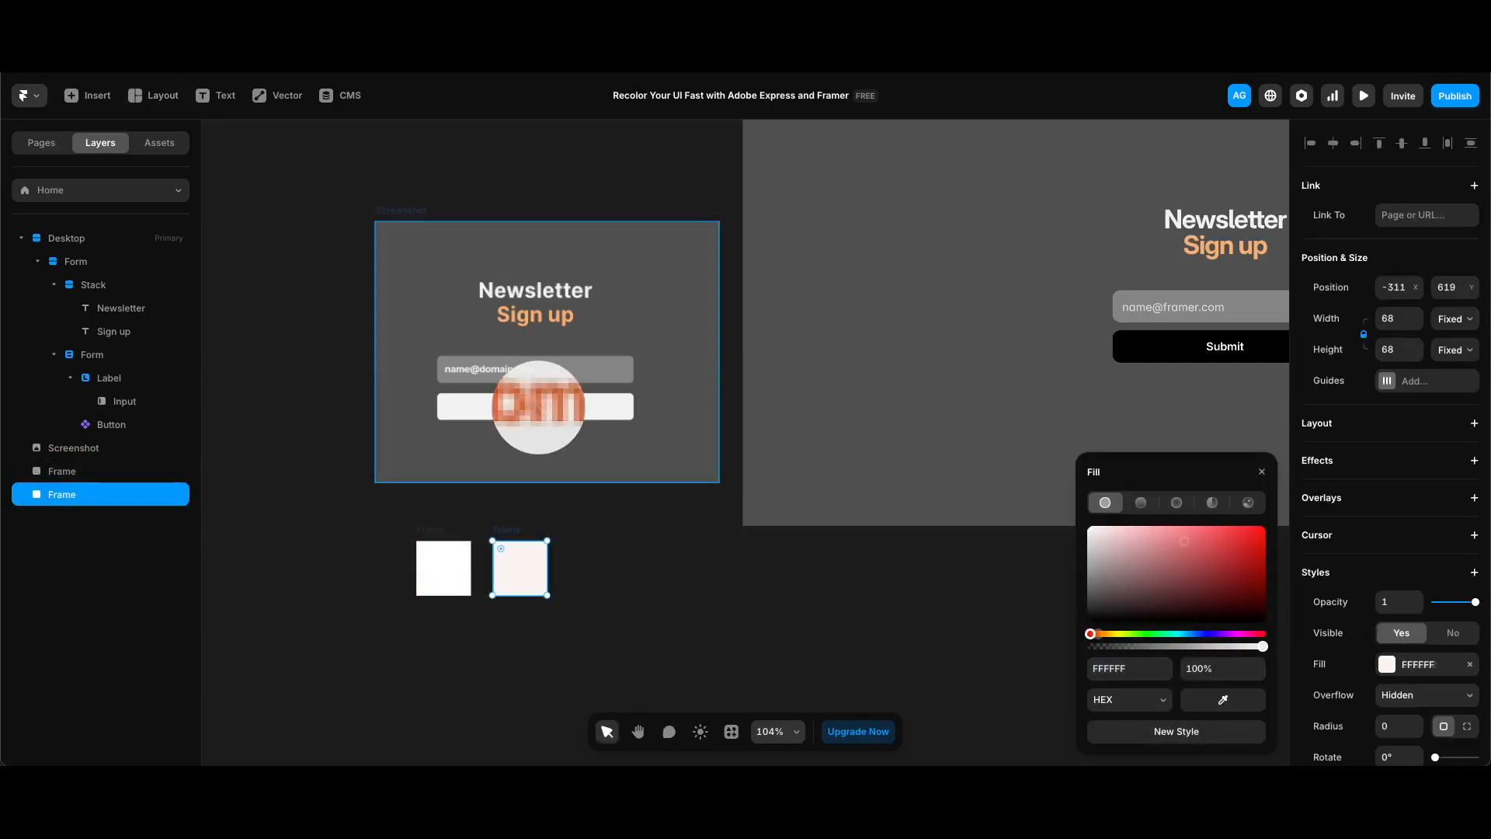
{"action": "left_click", "coordinate": [1183, 541]}
{"action": "left_click", "coordinate": [445, 567]}
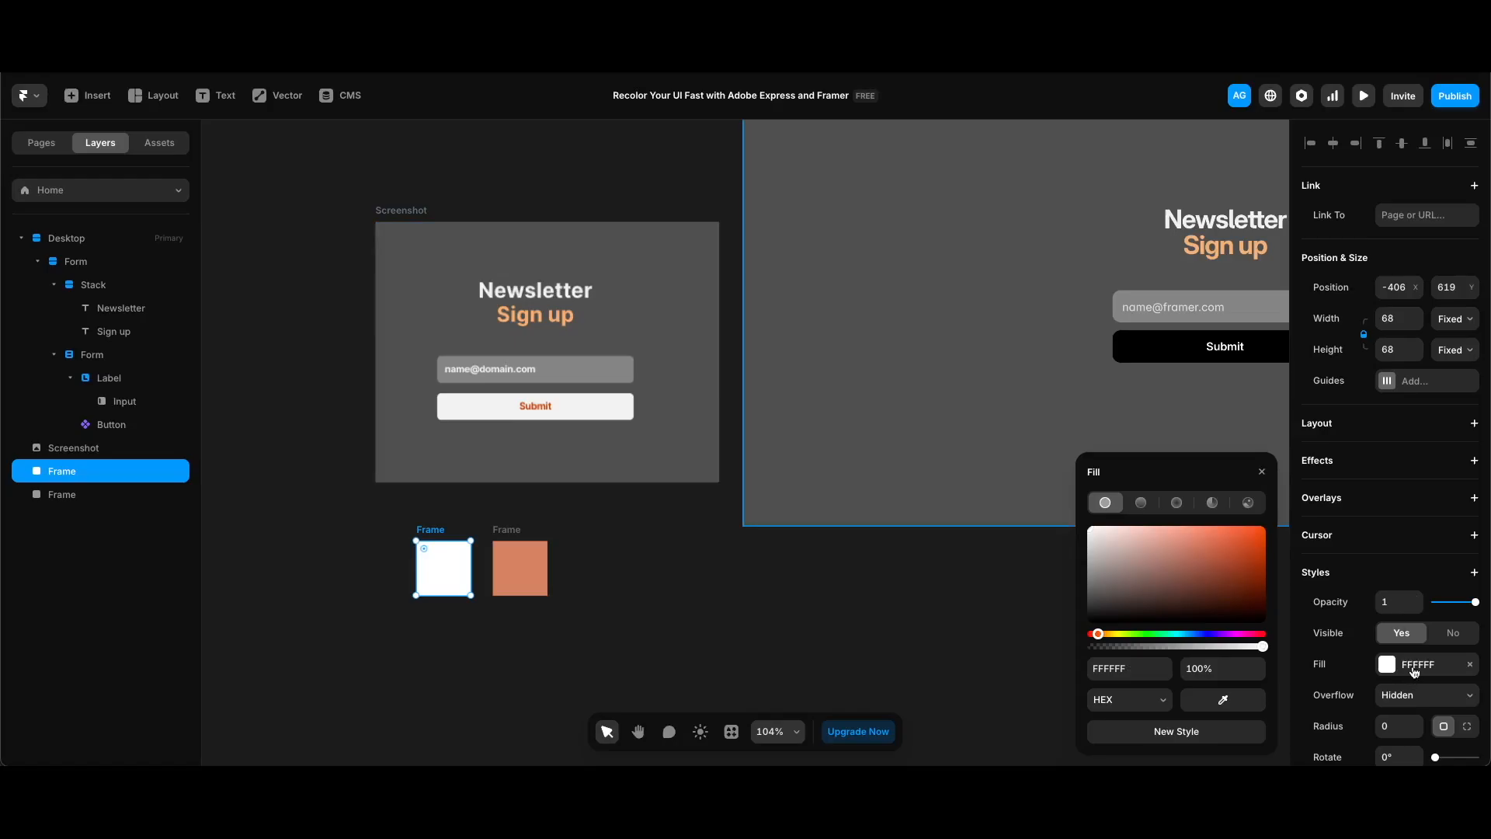
{"action": "left_click", "coordinate": [1223, 699]}
{"action": "left_click", "coordinate": [463, 405]}
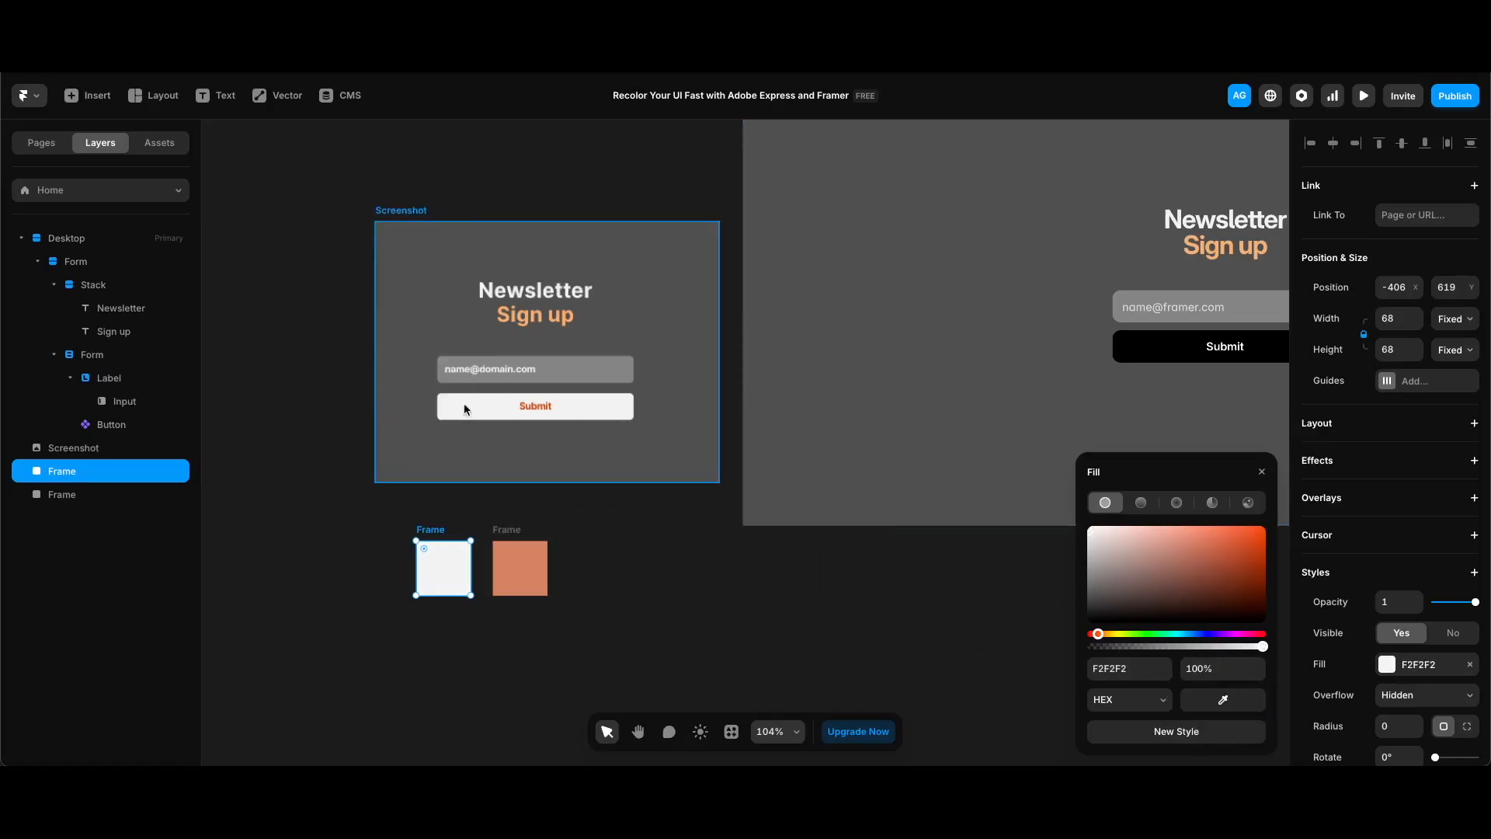
Move both color swatch frames into the Button component, placing them above the Default variant.
{"action": "key", "text": "Delete"}
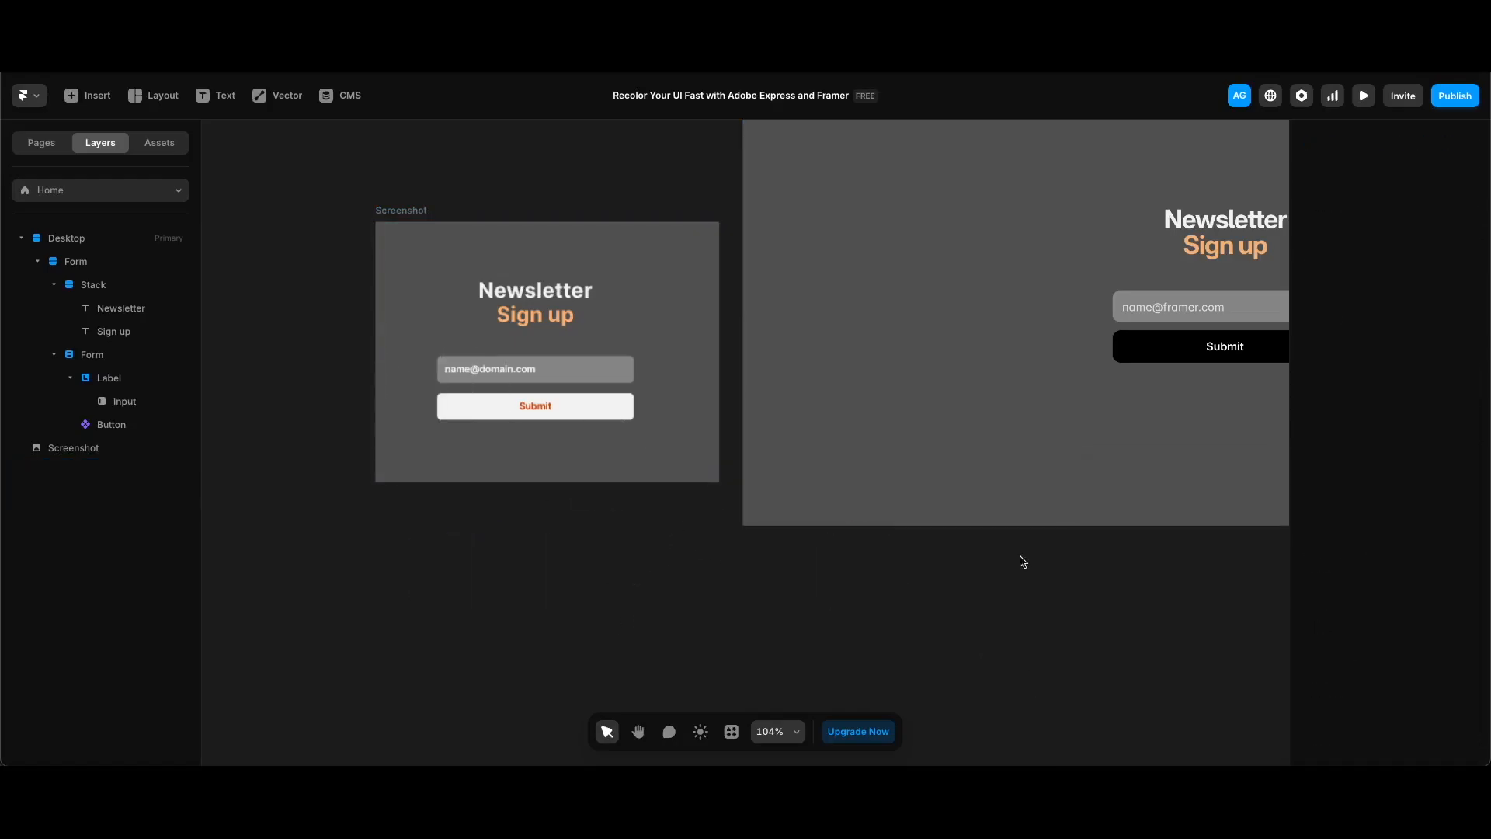
{"action": "double_click", "coordinate": [1157, 346]}
{"action": "left_click", "coordinate": [542, 251]}
{"action": "key", "text": "ctrl+v"}
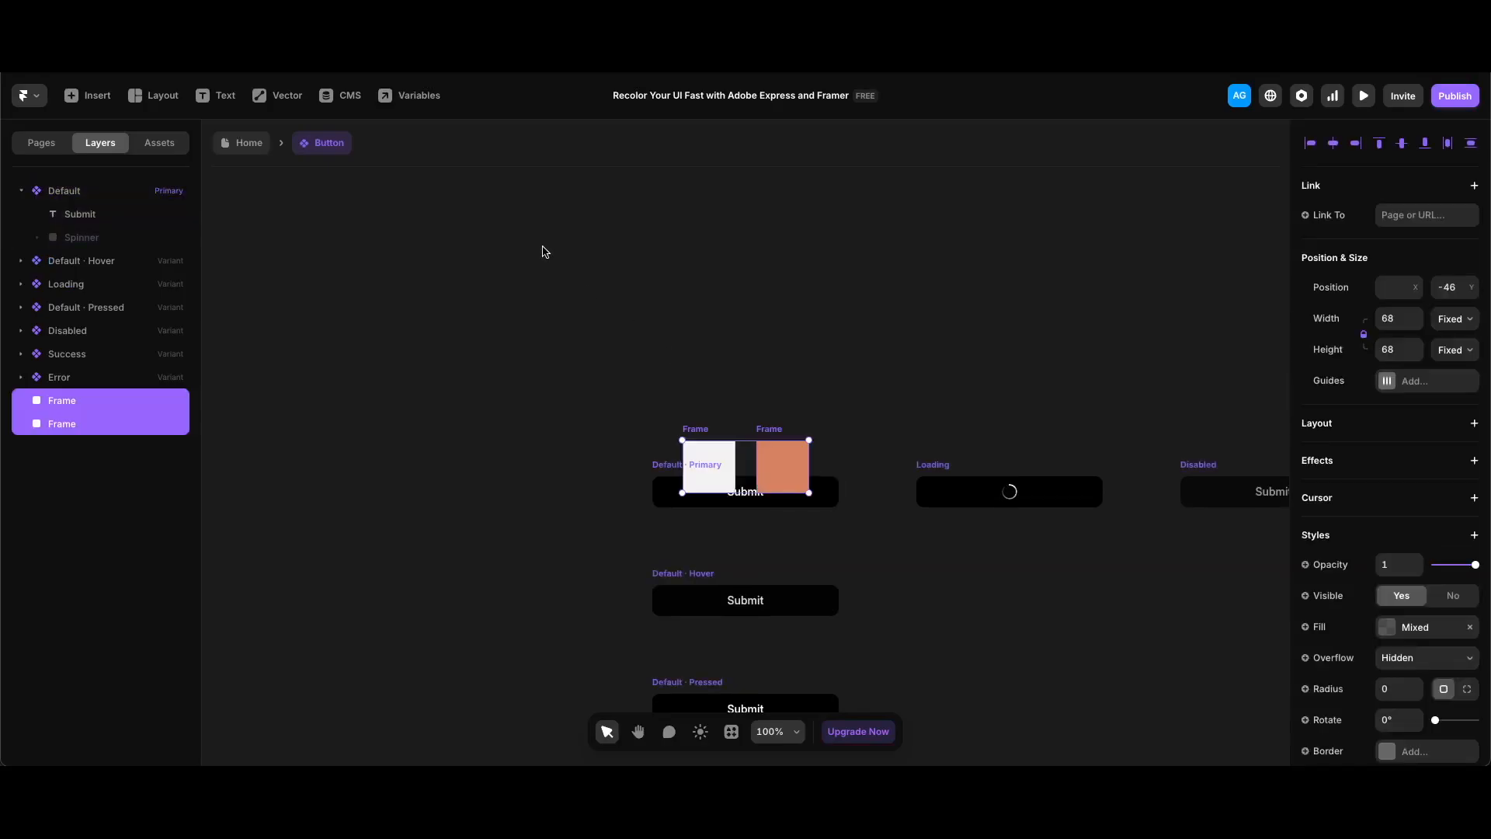
{"action": "left_click_drag", "start_coordinate": [722, 451], "coordinate": [654, 319]}
{"action": "left_click", "coordinate": [559, 429]}
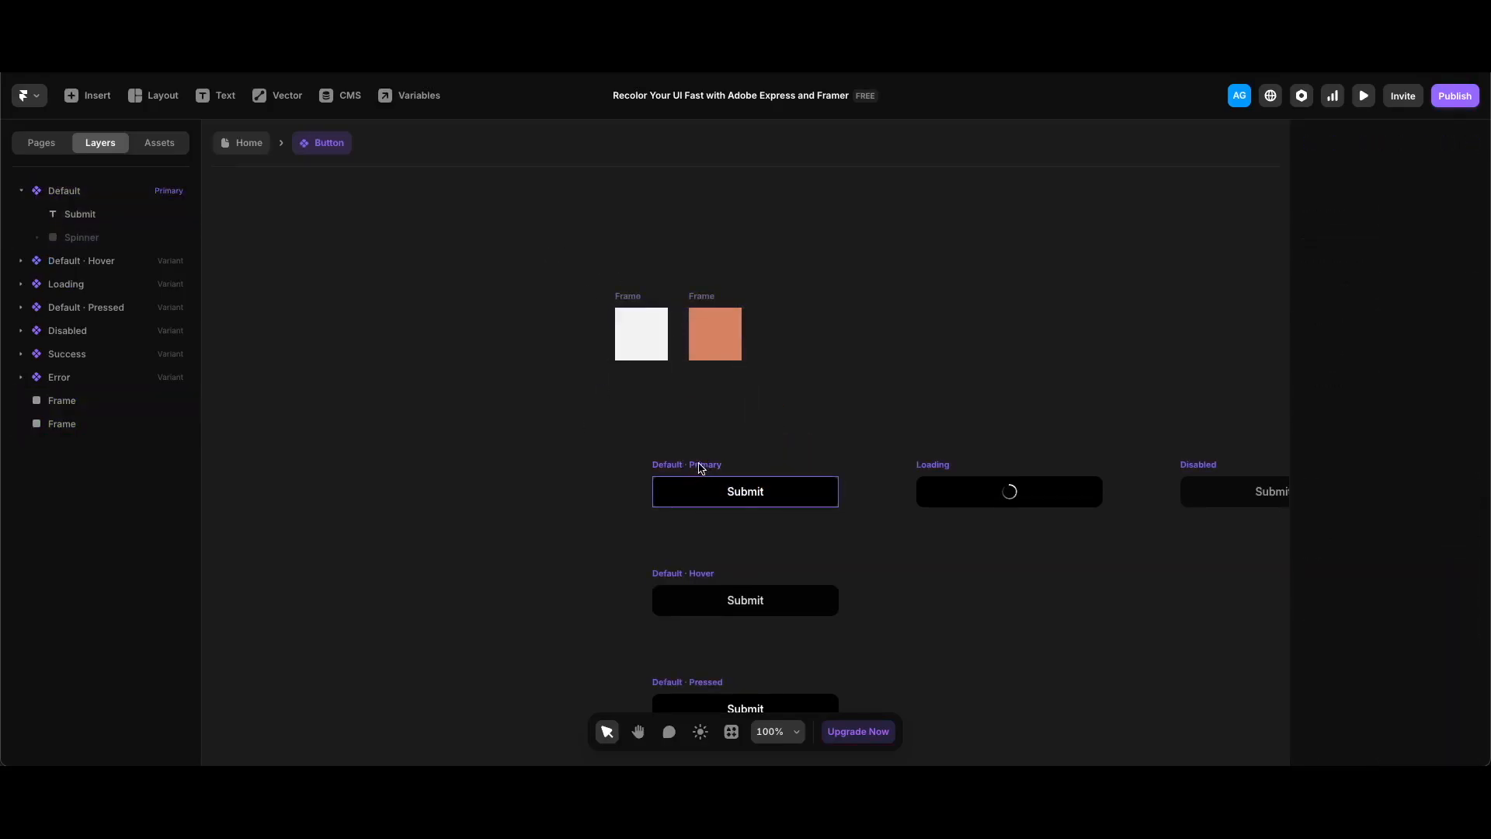
Color the Default variant's Submit label D78362 by sampling the orange swatch.
{"action": "left_click", "coordinate": [692, 465]}
{"action": "left_click", "coordinate": [738, 502]}
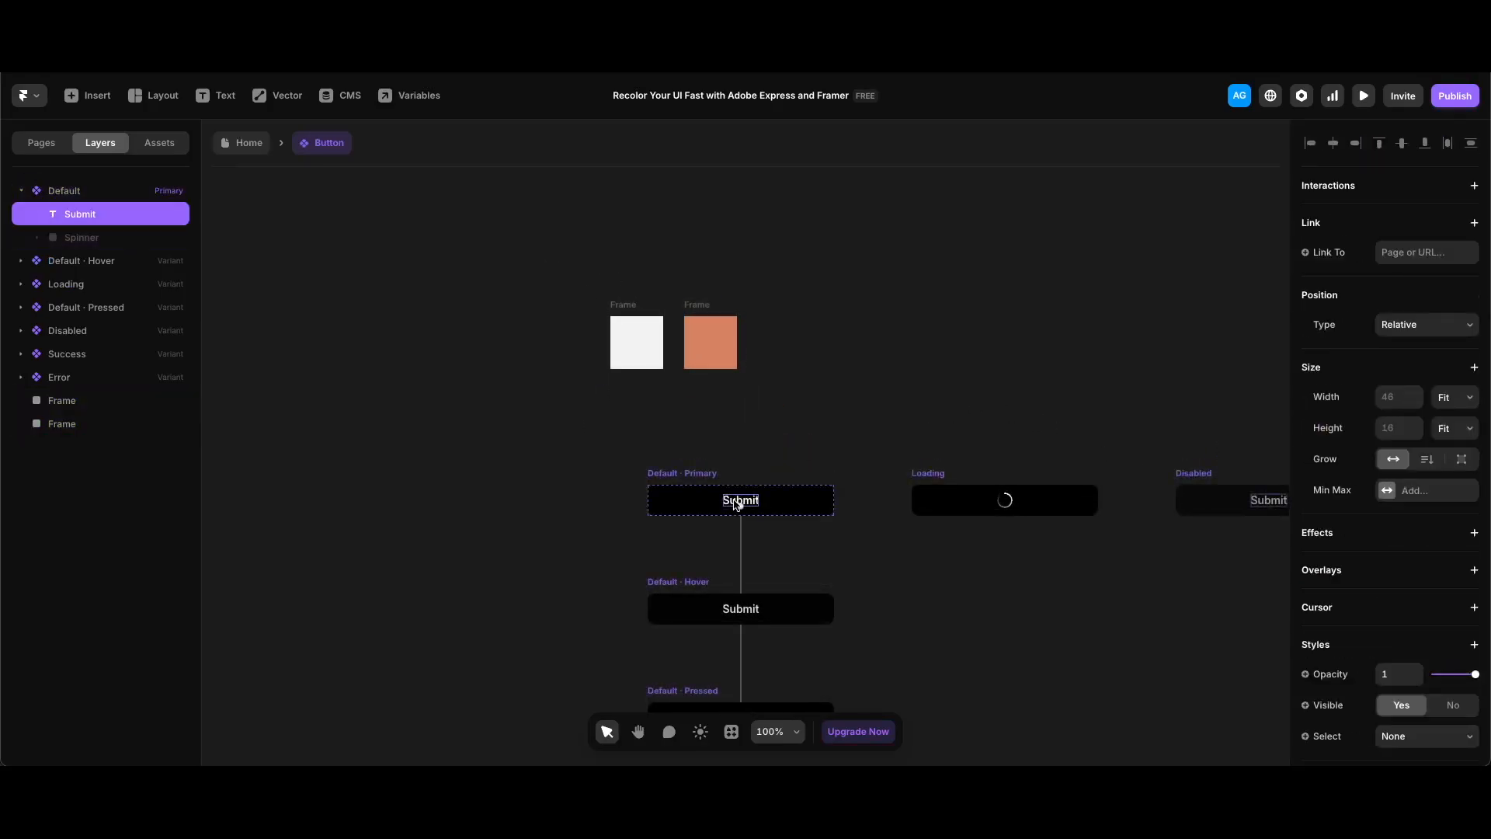
{"action": "scroll", "coordinate": [1367, 594], "scroll_direction": "down", "scroll_amount": 5}
{"action": "left_click", "coordinate": [1428, 632]}
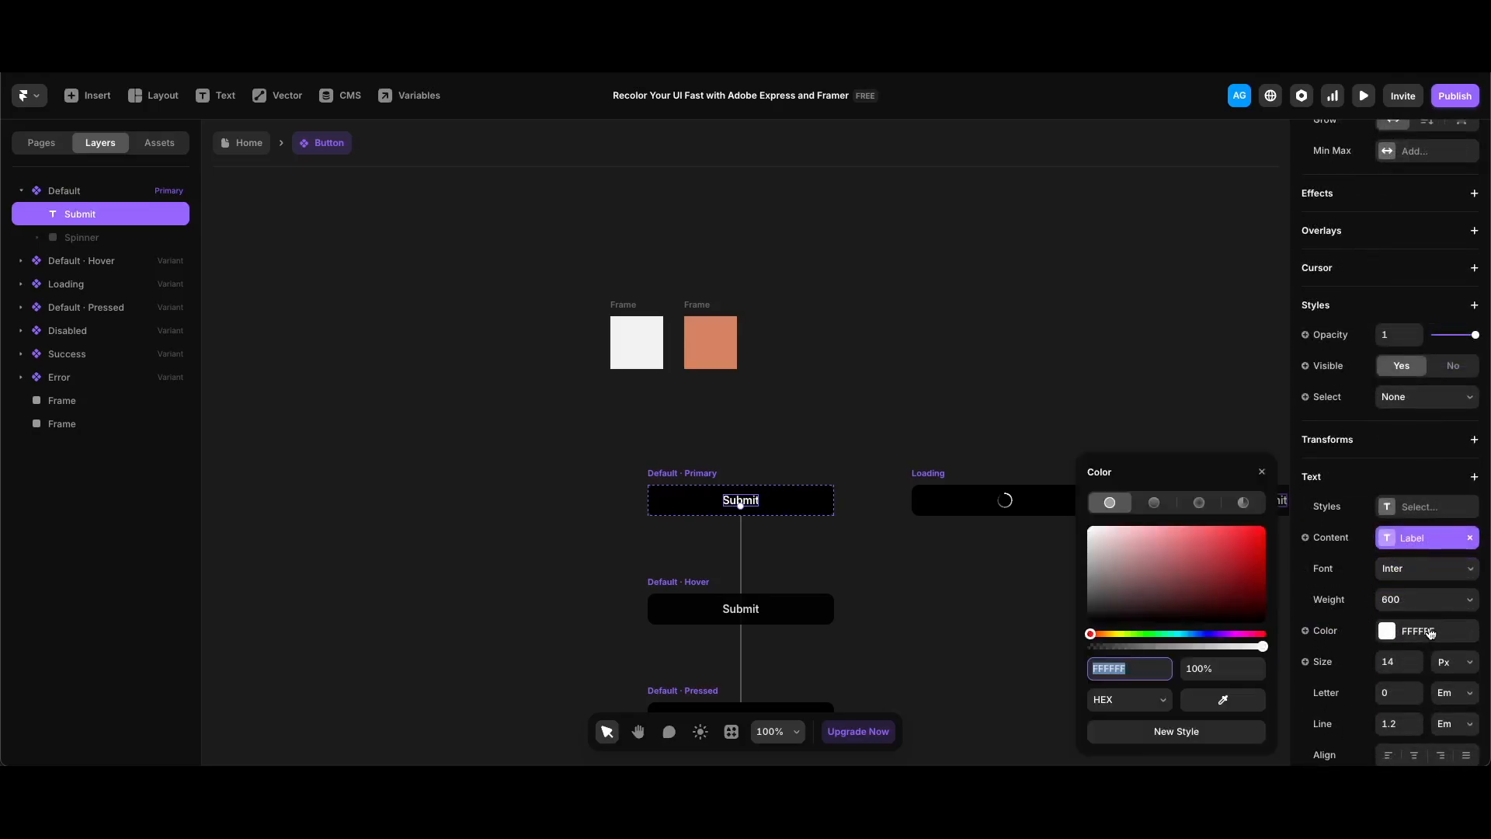
{"action": "left_click", "coordinate": [1223, 700]}
{"action": "left_click", "coordinate": [715, 349]}
{"action": "left_click", "coordinate": [755, 429]}
Fill the Default button variant with the color sampled from the light gray swatch.
{"action": "left_click", "coordinate": [685, 472]}
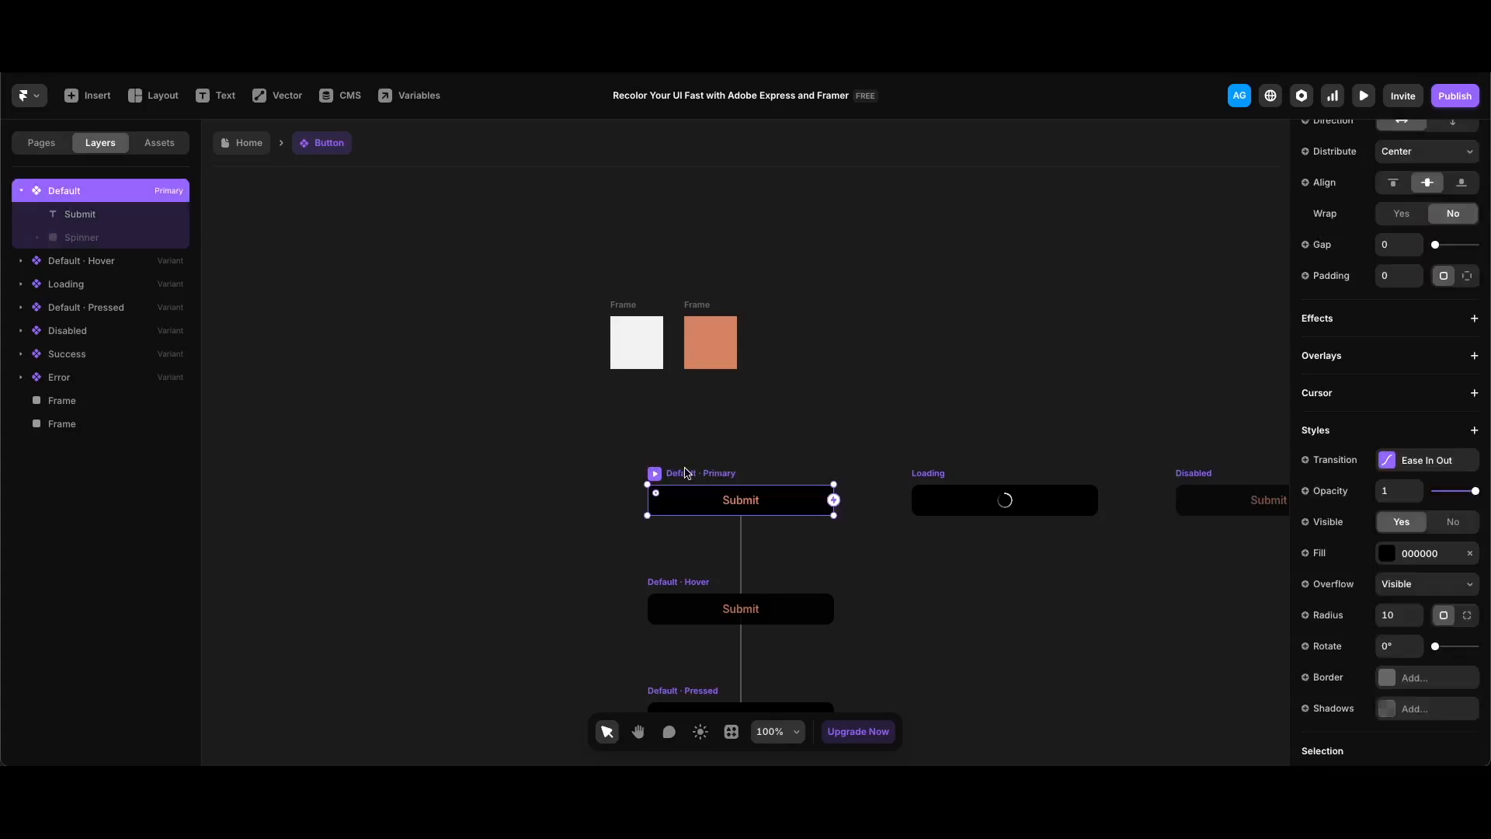
{"action": "left_click", "coordinate": [1435, 552]}
{"action": "left_click", "coordinate": [1223, 698]}
{"action": "left_click", "coordinate": [626, 340]}
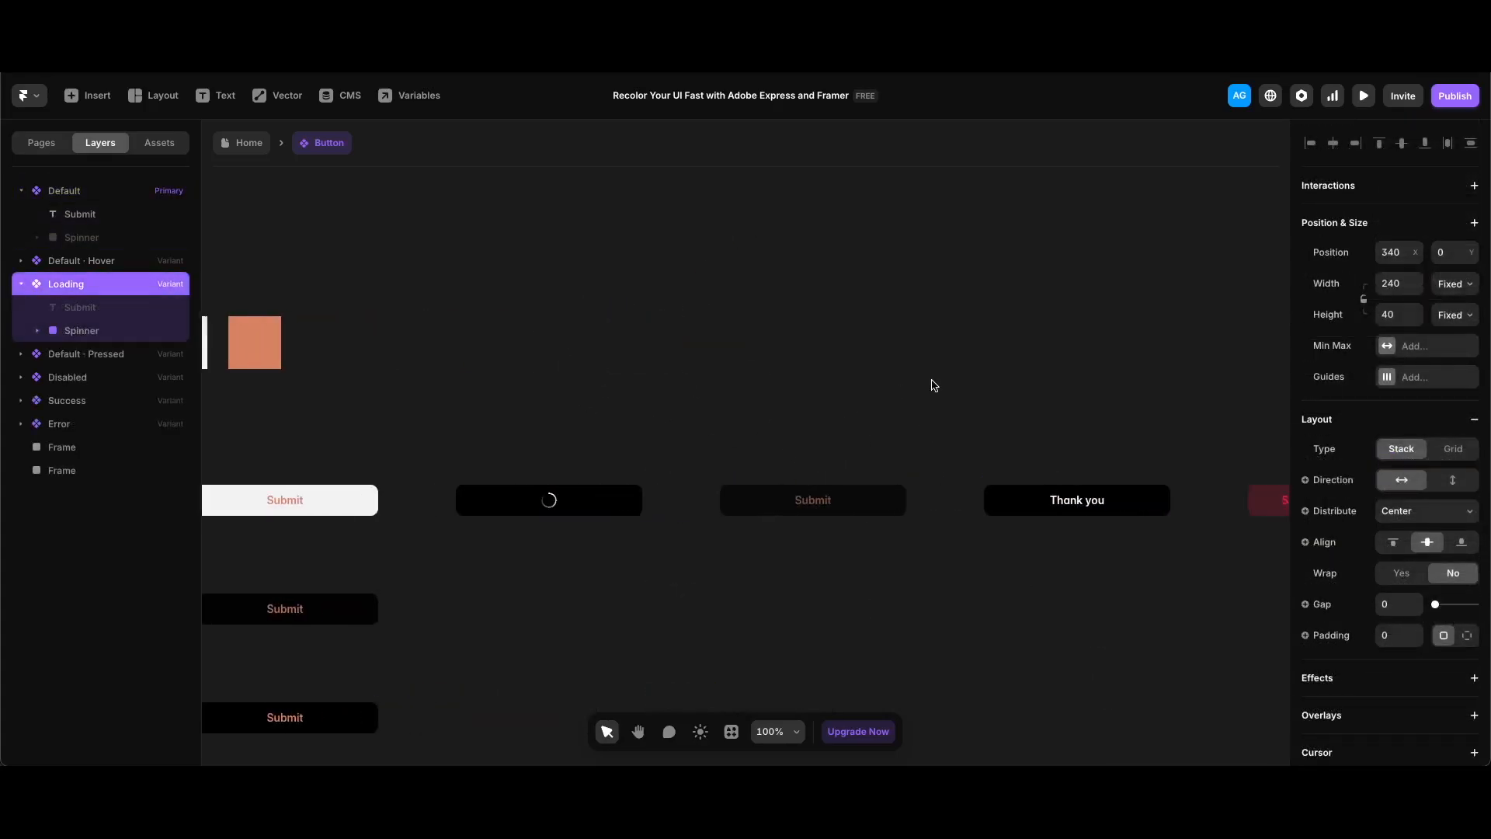
Fill the Loading button variant with the color sampled from the light gray swatch.
{"action": "scroll", "coordinate": [928, 384], "scroll_direction": "right", "scroll_amount": 5}
{"action": "scroll", "coordinate": [934, 381], "scroll_direction": "left", "scroll_amount": 5}
{"action": "scroll", "coordinate": [934, 380], "scroll_direction": "left", "scroll_amount": 1}
{"action": "scroll", "coordinate": [587, 467], "scroll_direction": "left", "scroll_amount": 3}
{"action": "scroll", "coordinate": [1420, 485], "scroll_direction": "down", "scroll_amount": 3}
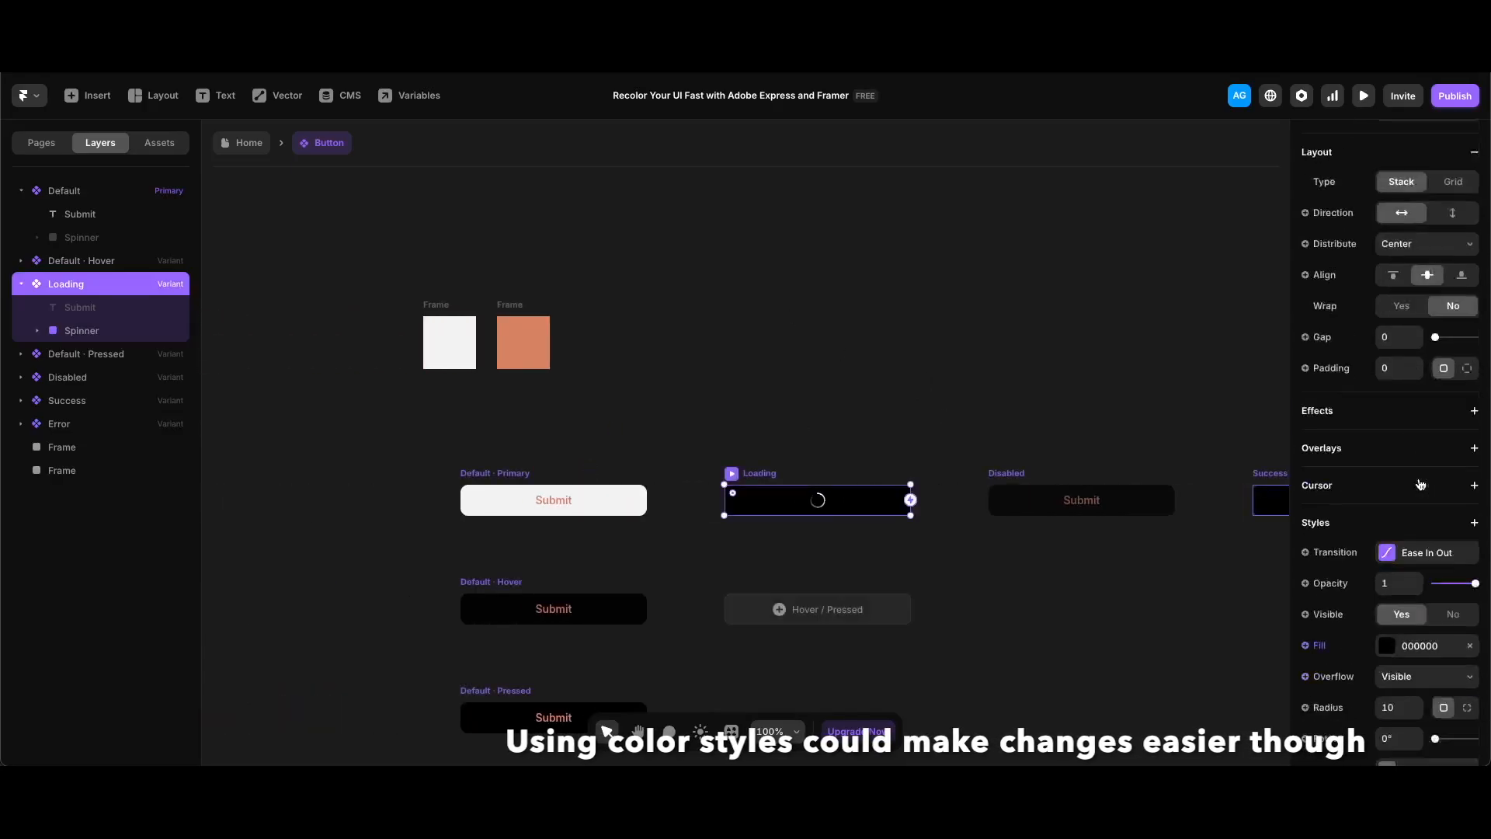
{"action": "scroll", "coordinate": [1421, 484], "scroll_direction": "down", "scroll_amount": 4}
{"action": "left_click", "coordinate": [1386, 312]}
{"action": "left_click", "coordinate": [1223, 541]}
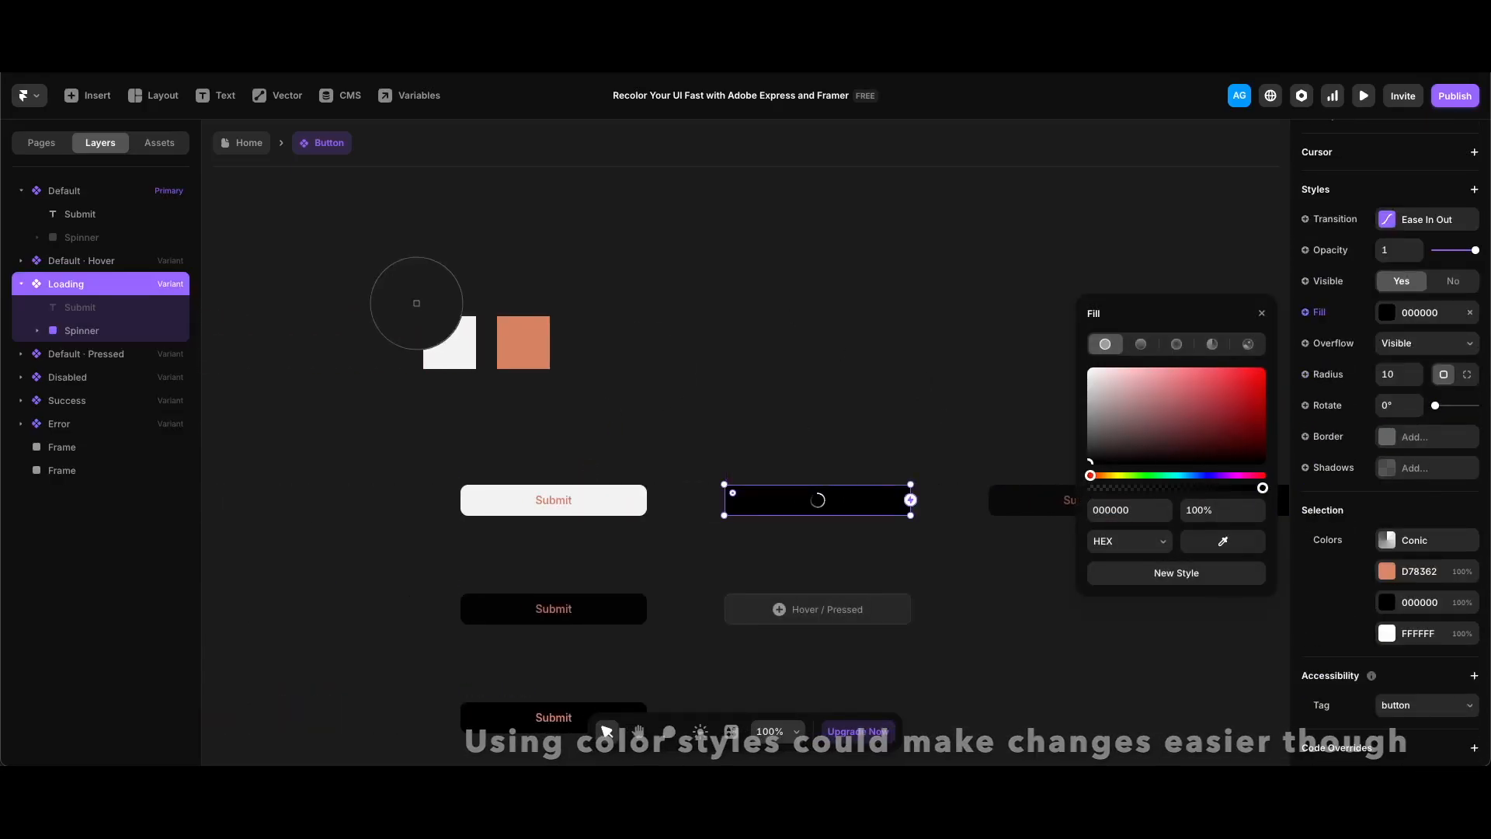